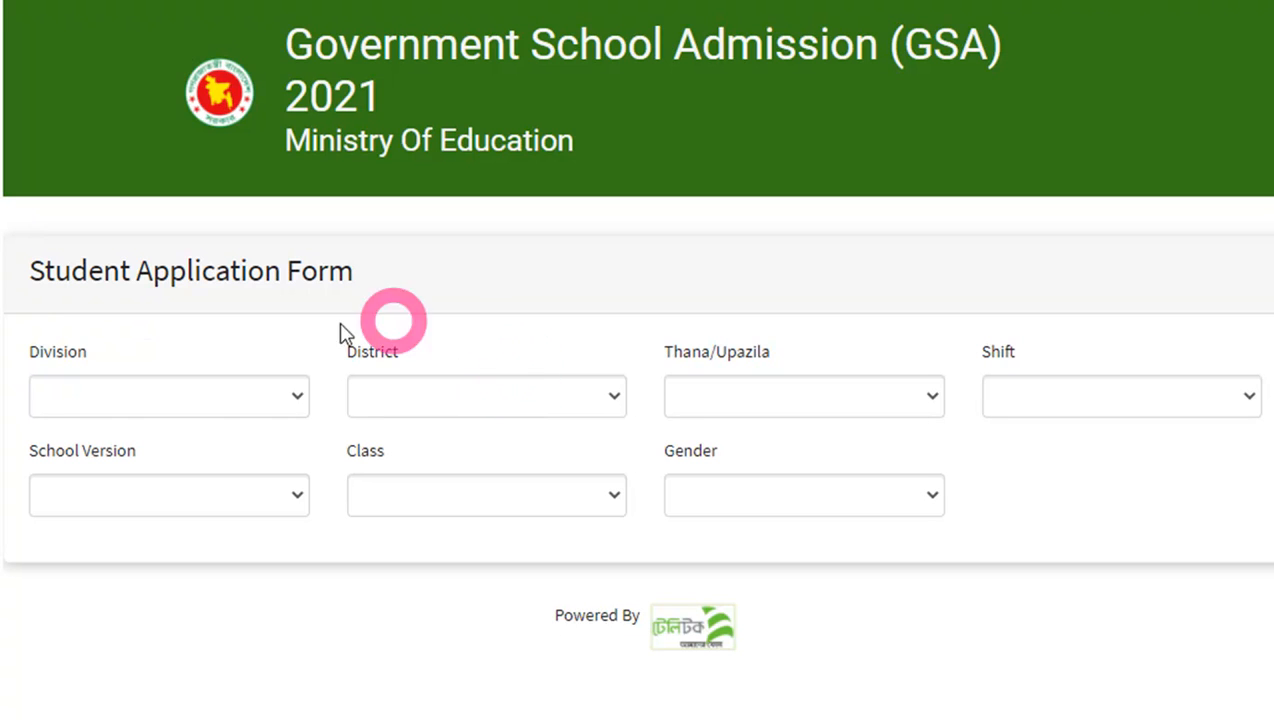
# Step: Set the application's Division to BARISAL, District to BARISAL and Thana/Upazila to BARISAL SADAR
pyautogui.click(297, 400)
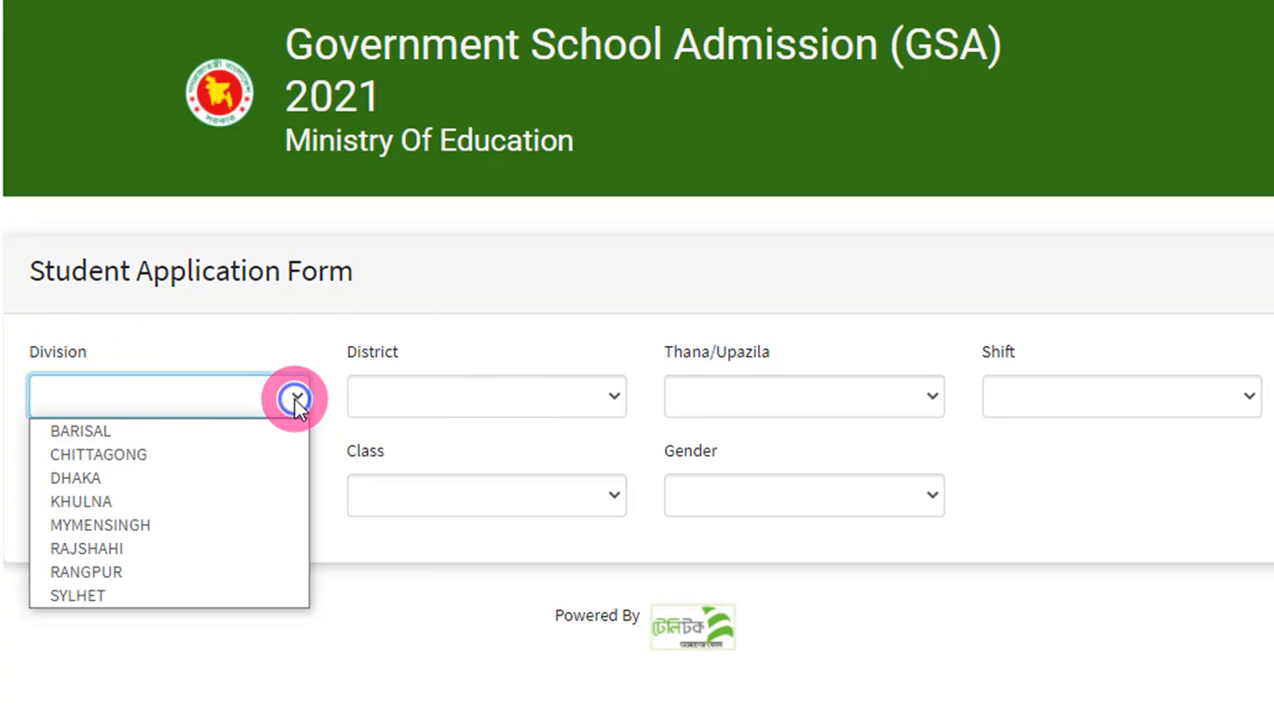
pyautogui.click(100, 431)
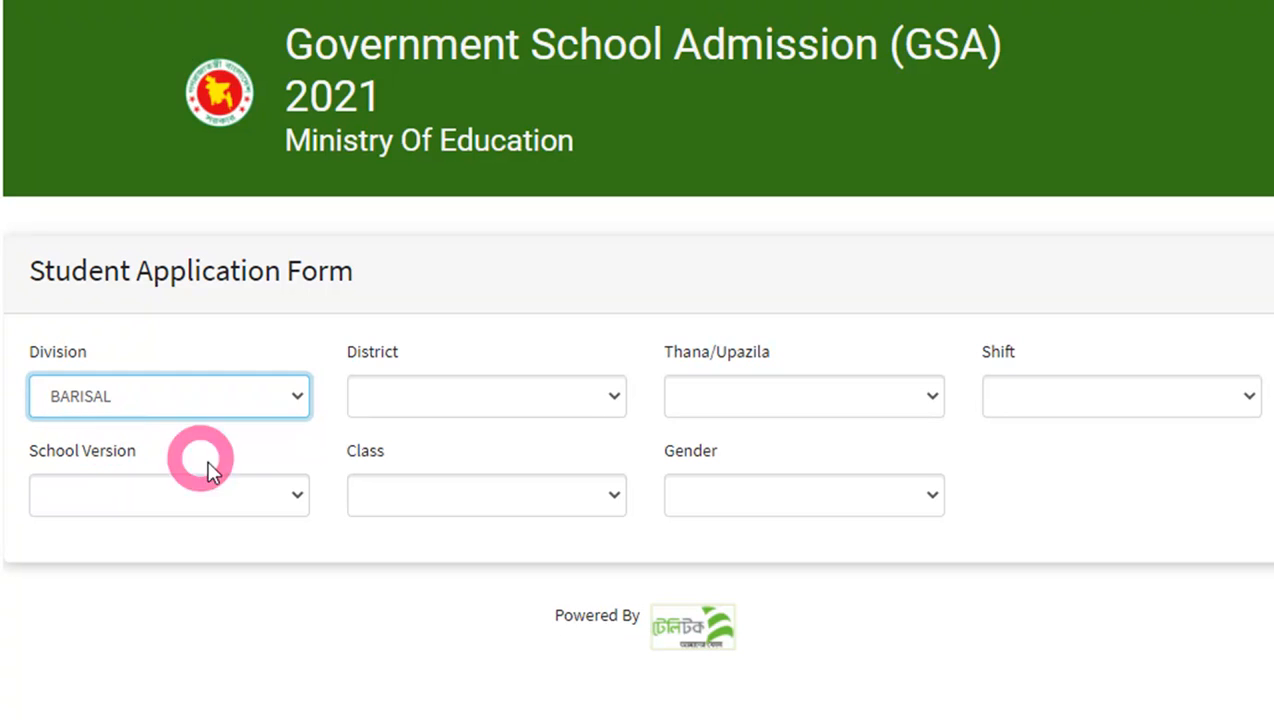
pyautogui.click(608, 398)
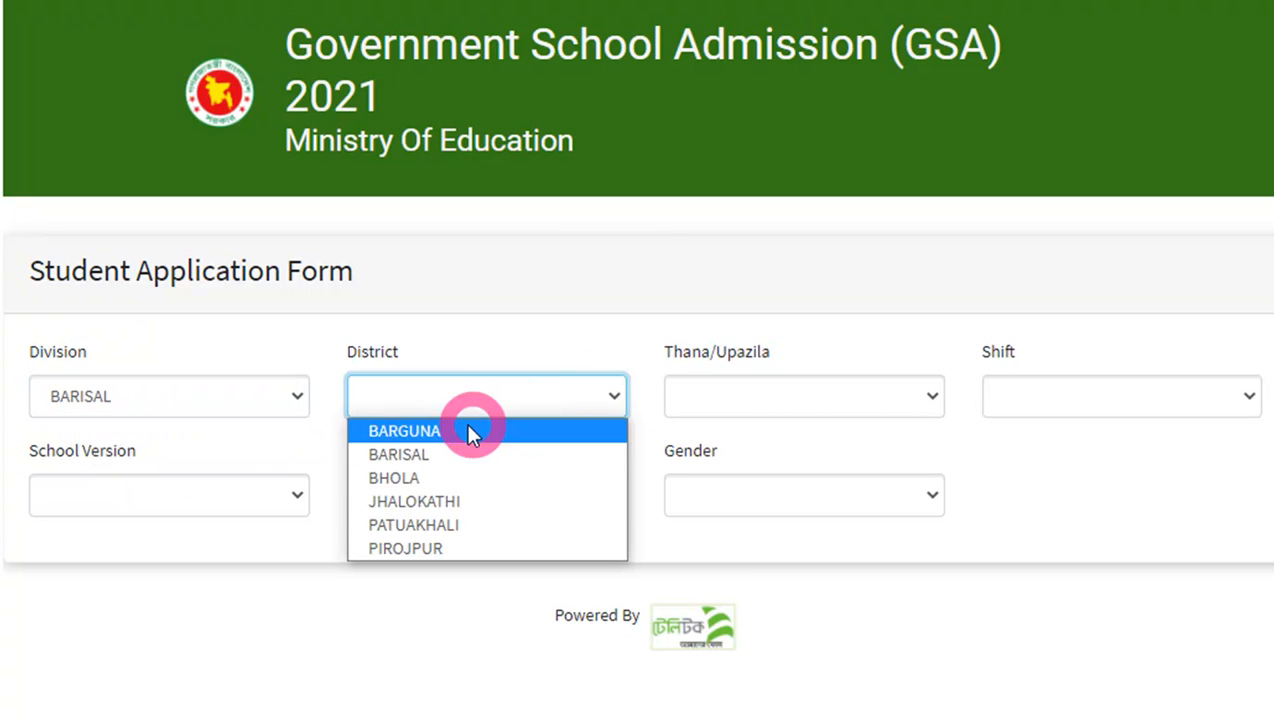
pyautogui.click(417, 455)
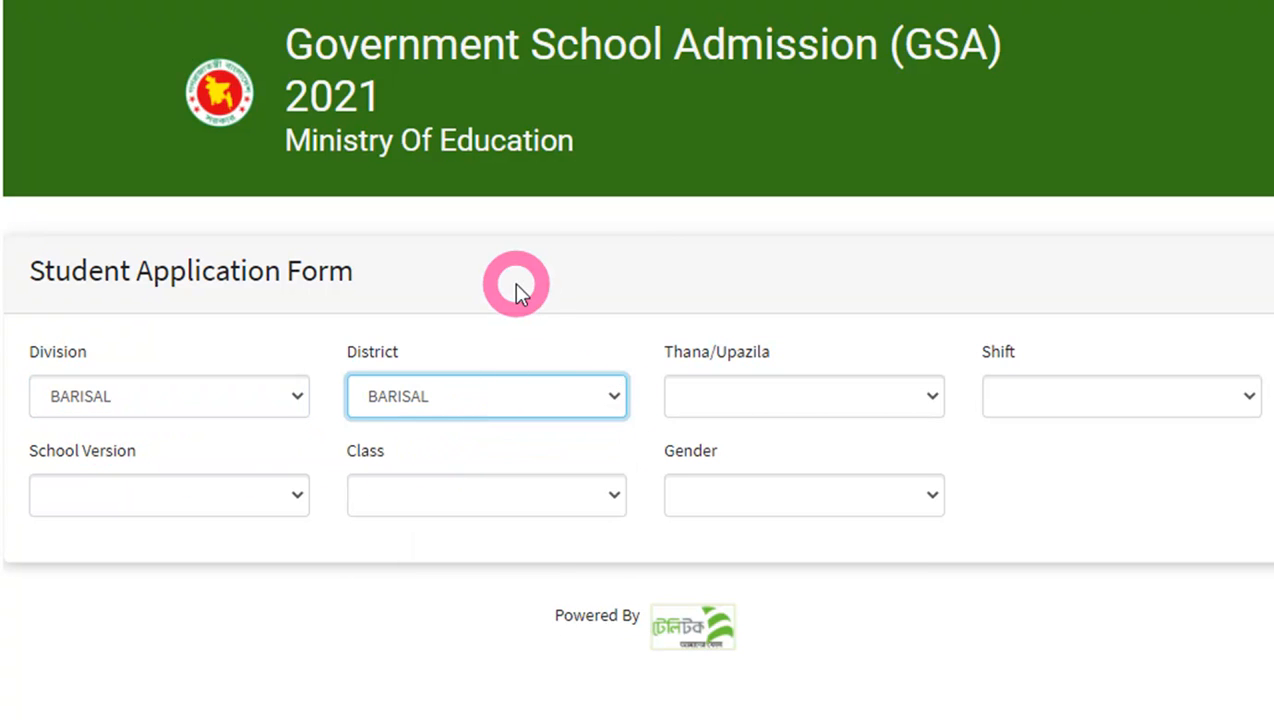
pyautogui.click(935, 401)
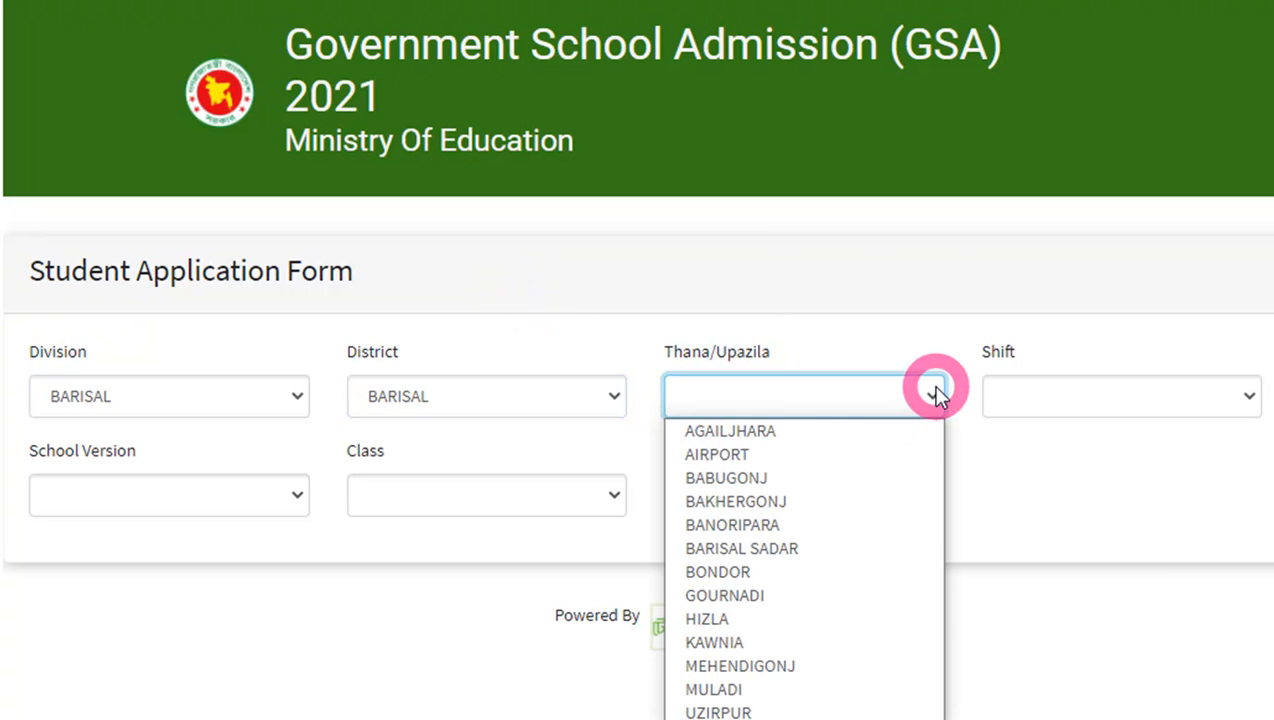
pyautogui.click(778, 548)
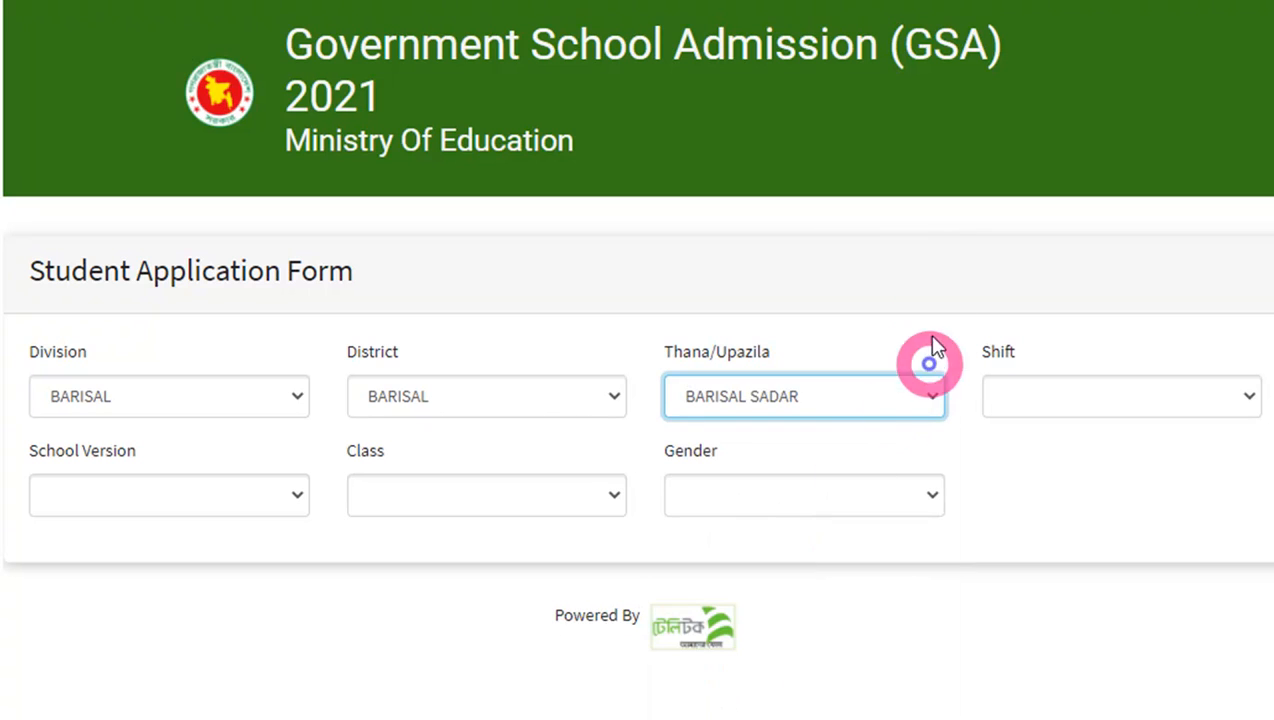
# Step: Set the Shift to Both Shift, School Version to Bangla, Class to Three and Gender to Boys
pyautogui.click(1246, 401)
pyautogui.click(1064, 429)
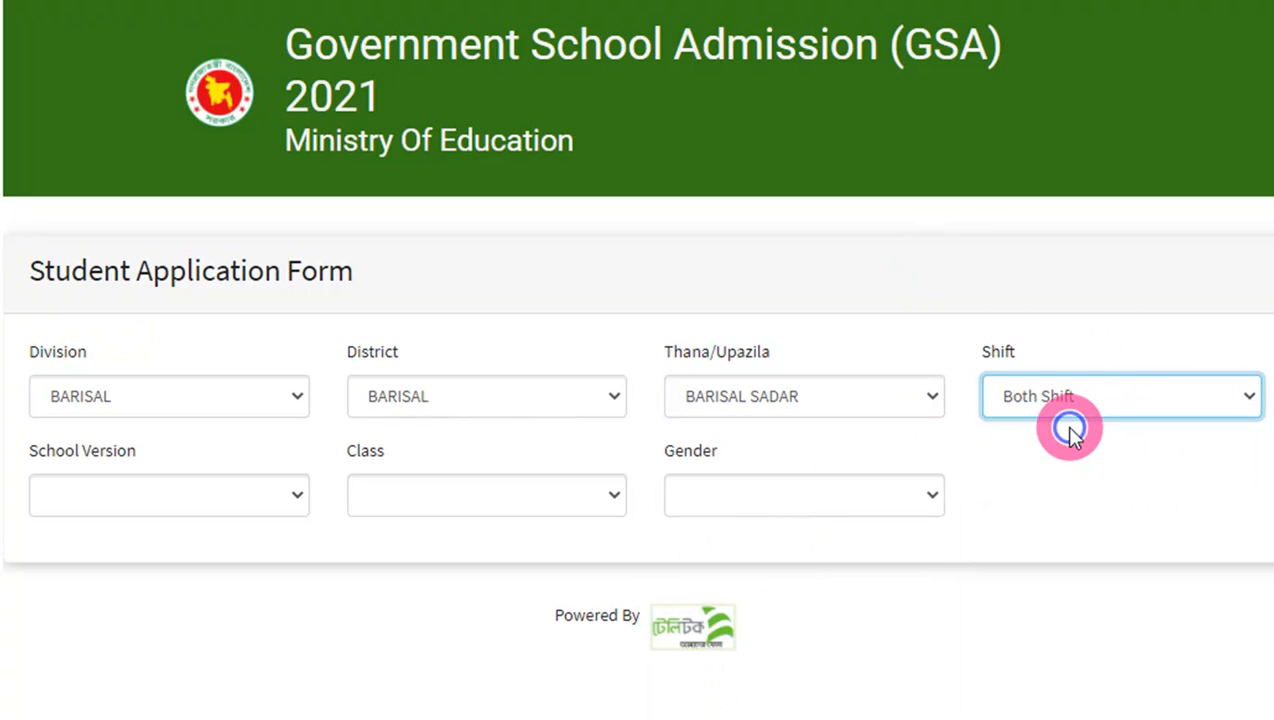
pyautogui.click(297, 493)
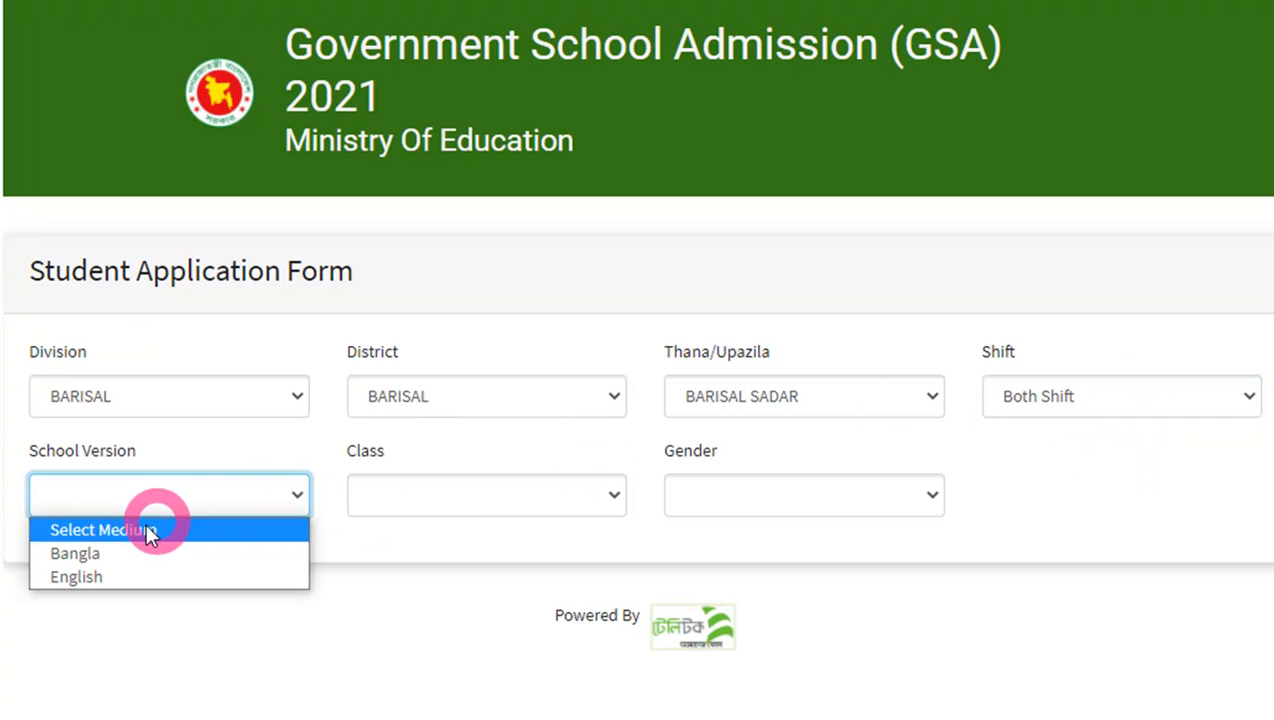
pyautogui.click(75, 553)
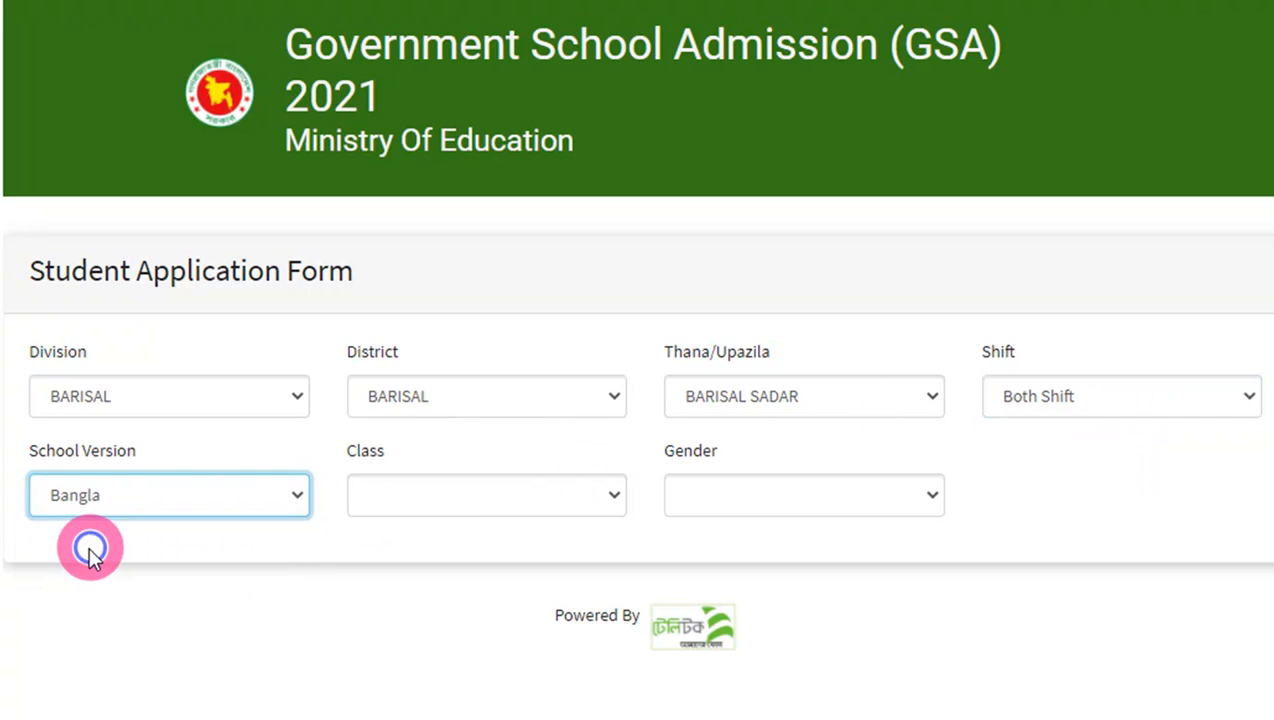
pyautogui.click(616, 501)
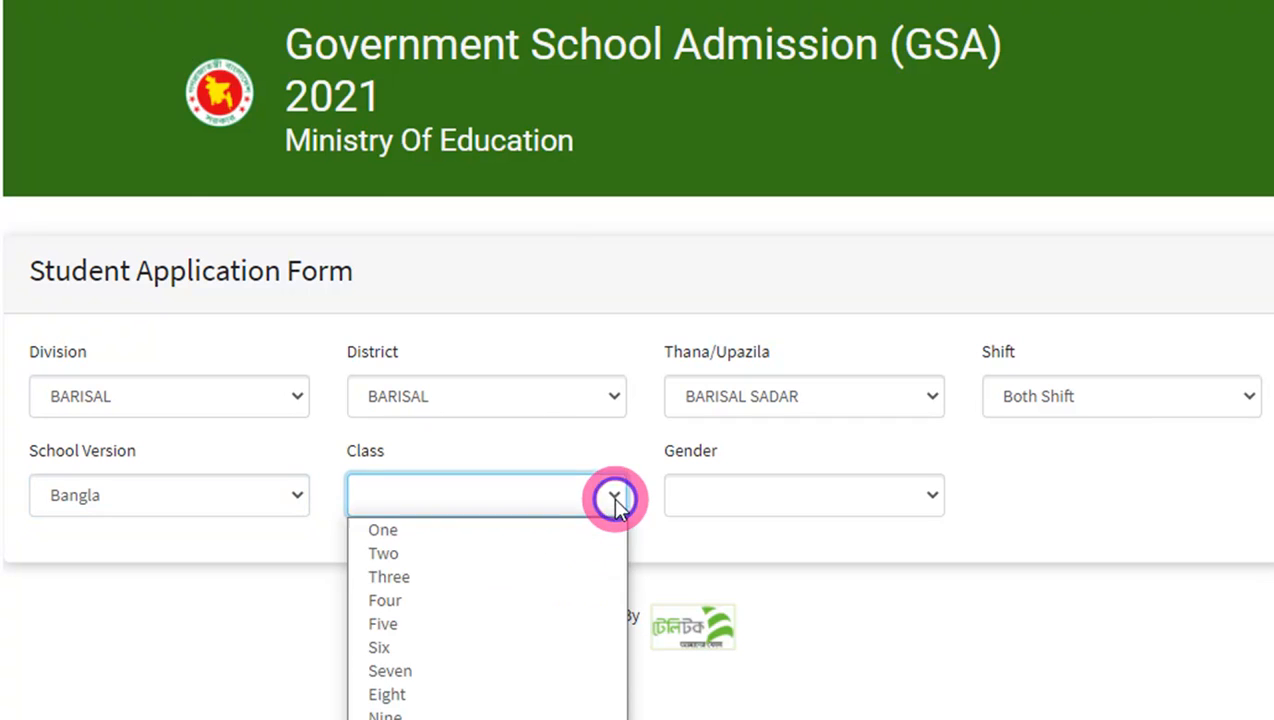
pyautogui.click(398, 577)
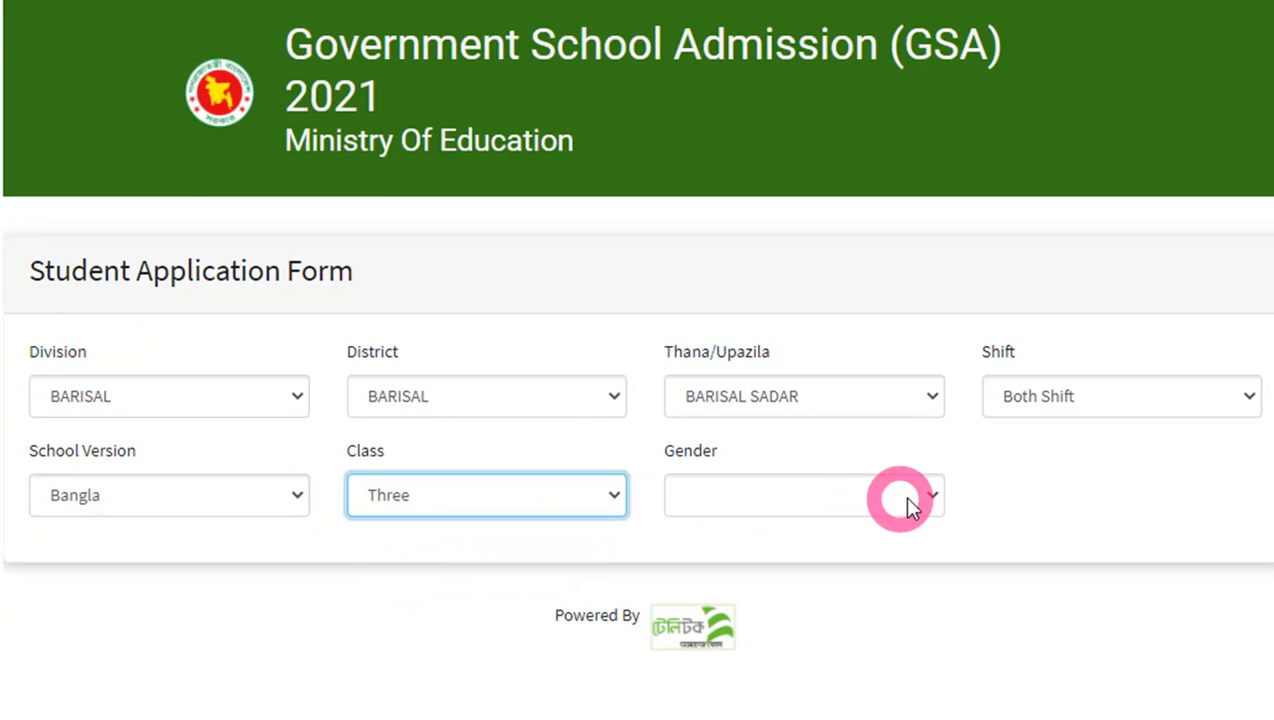
pyautogui.click(934, 495)
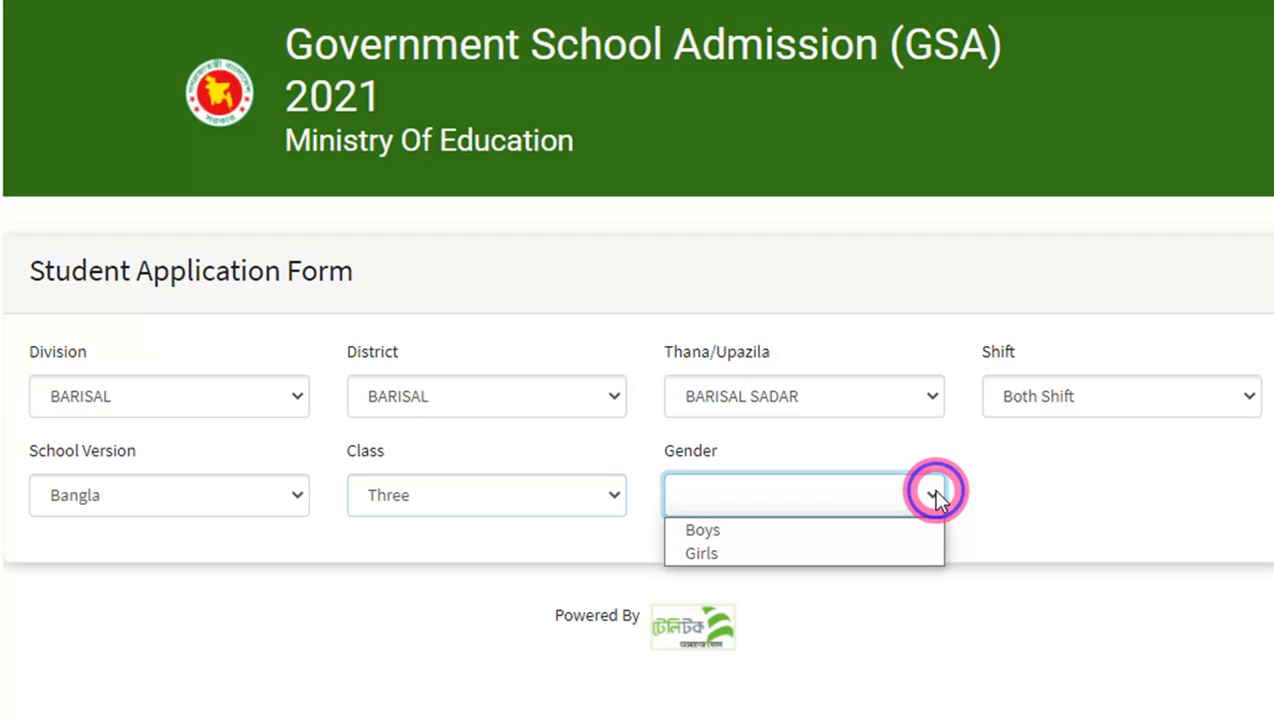
pyautogui.click(721, 531)
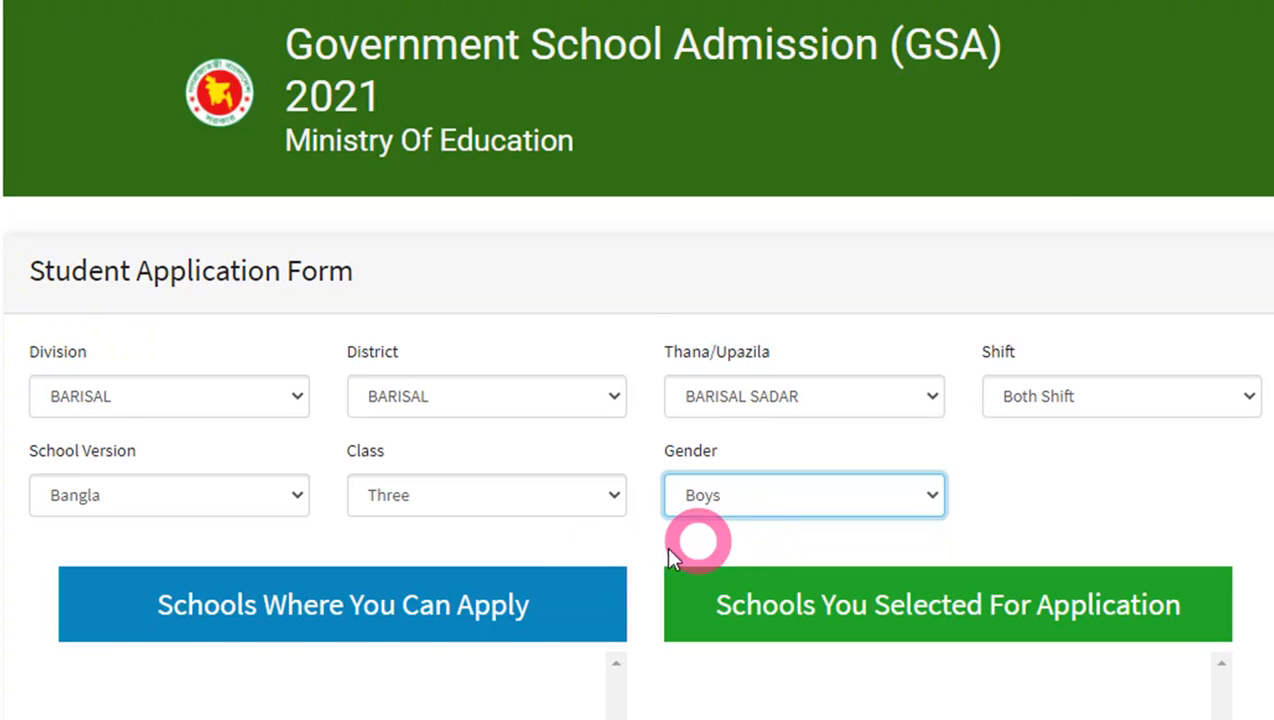
# Step: Add Barishal Gov't Model, Shahid Abdur Rab Serniyabat, Shahid Arju Moni, Barisal Zilla (Morning) and Barisal Zilla (Day) to the selected schools, in that order
pyautogui.scroll(-2, 672, 556)
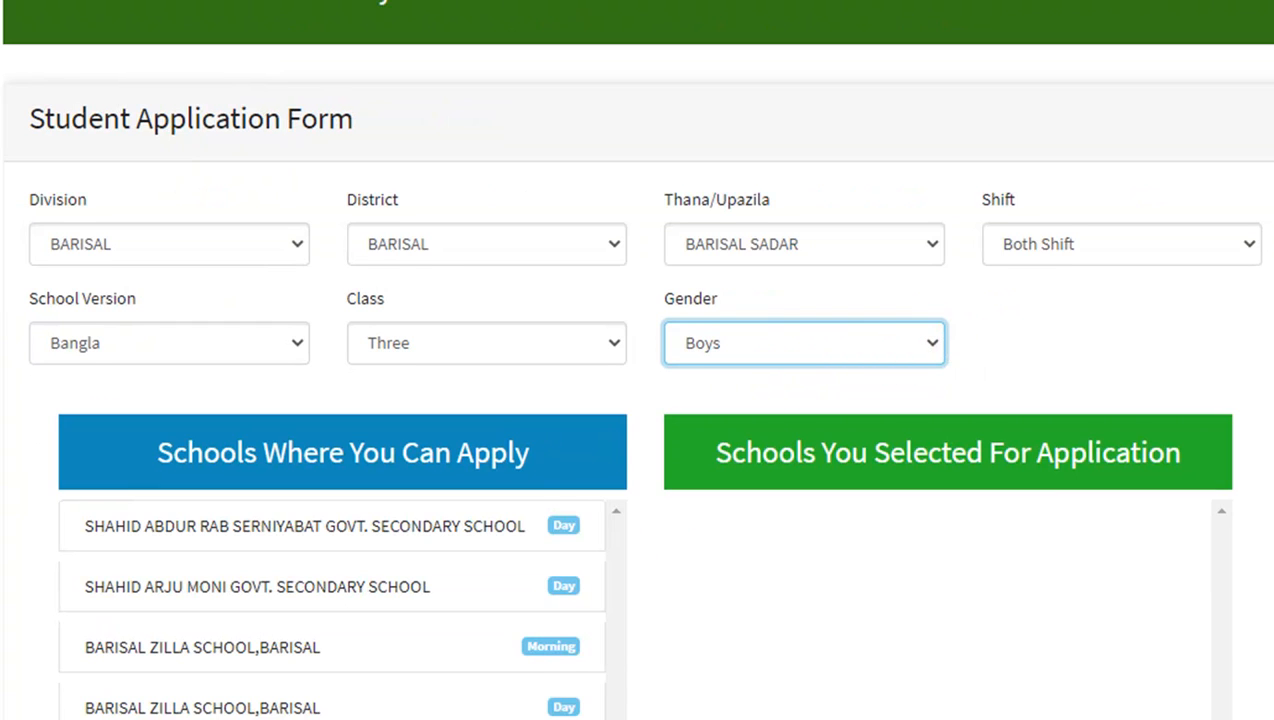
pyautogui.scroll(-2, 637, 400)
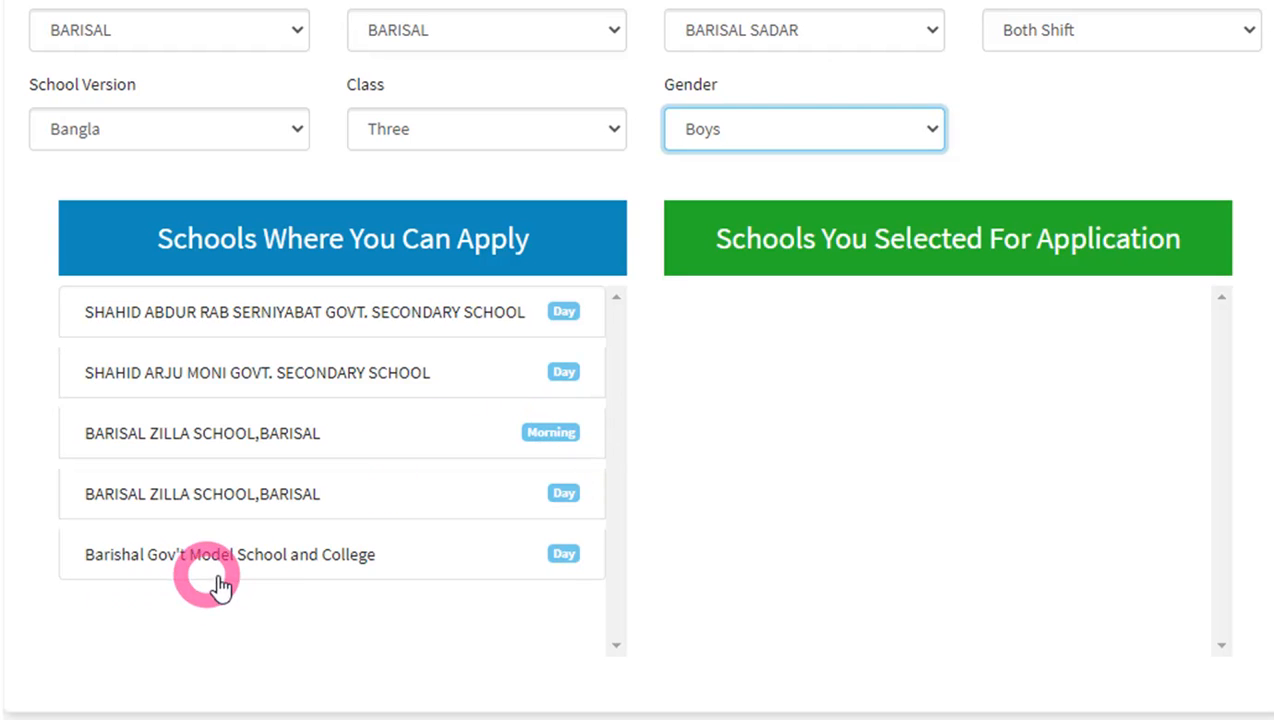
pyautogui.click(564, 557)
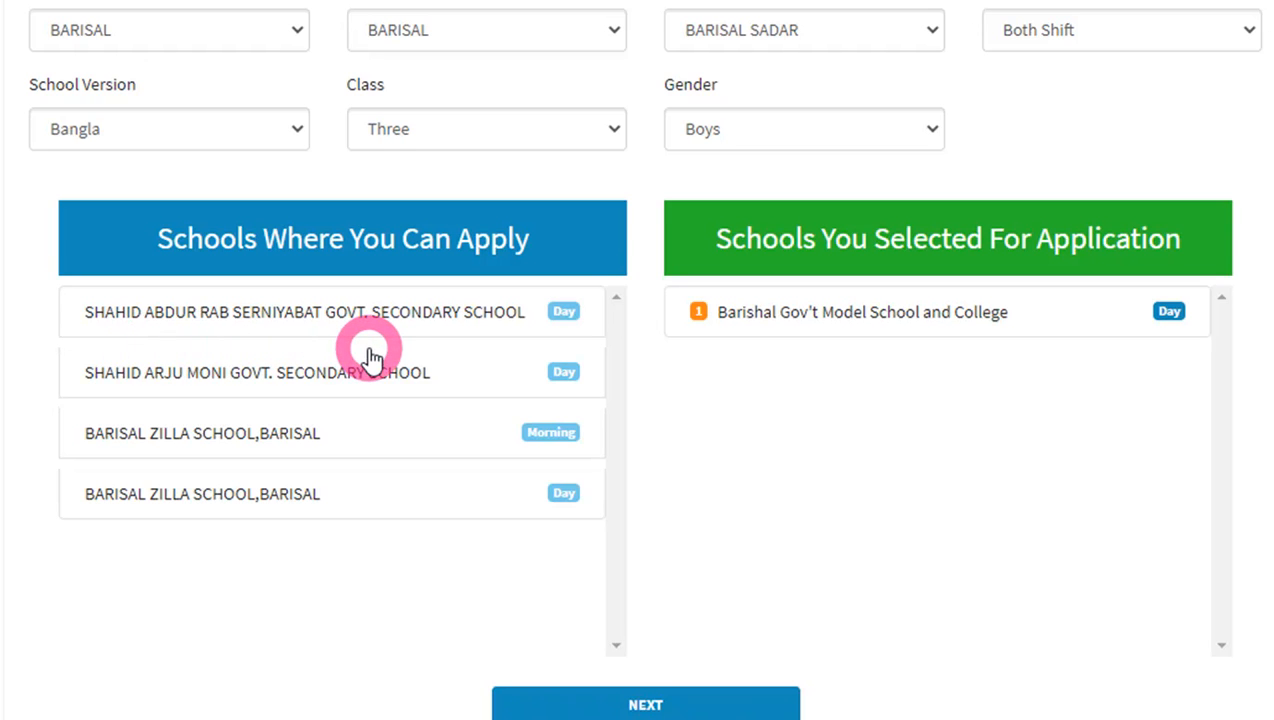
pyautogui.click(572, 314)
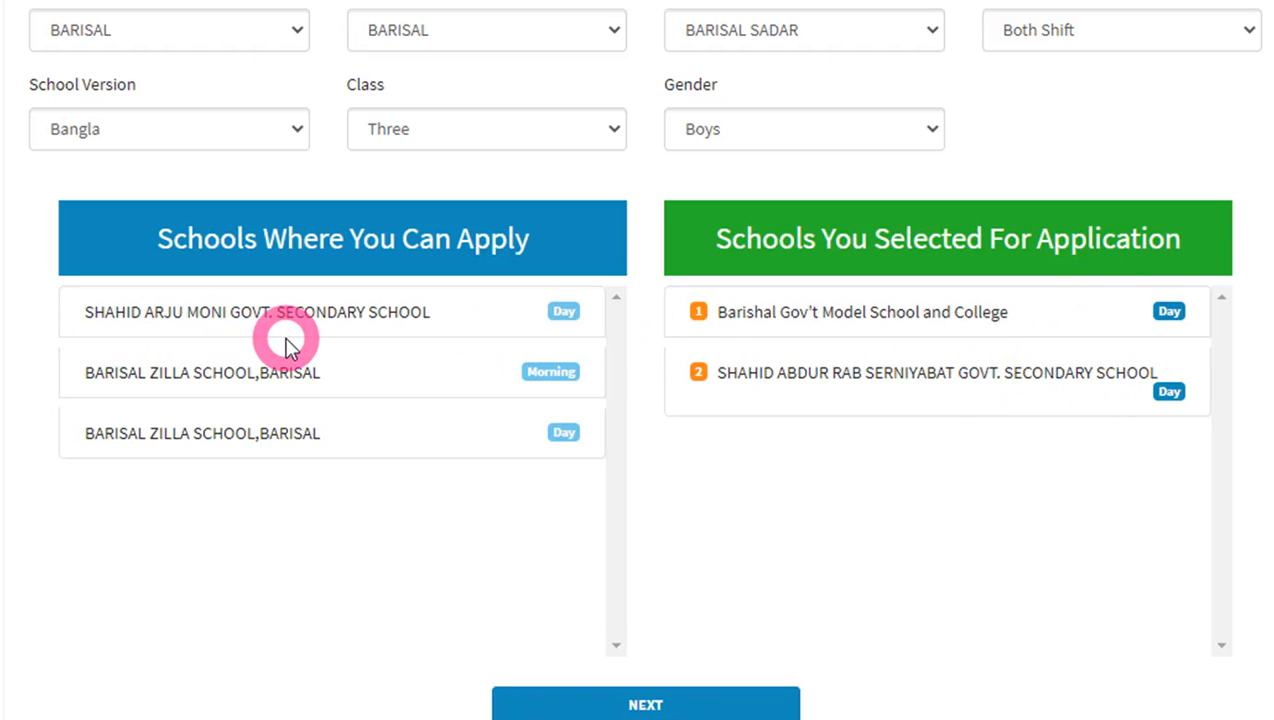
pyautogui.click(566, 311)
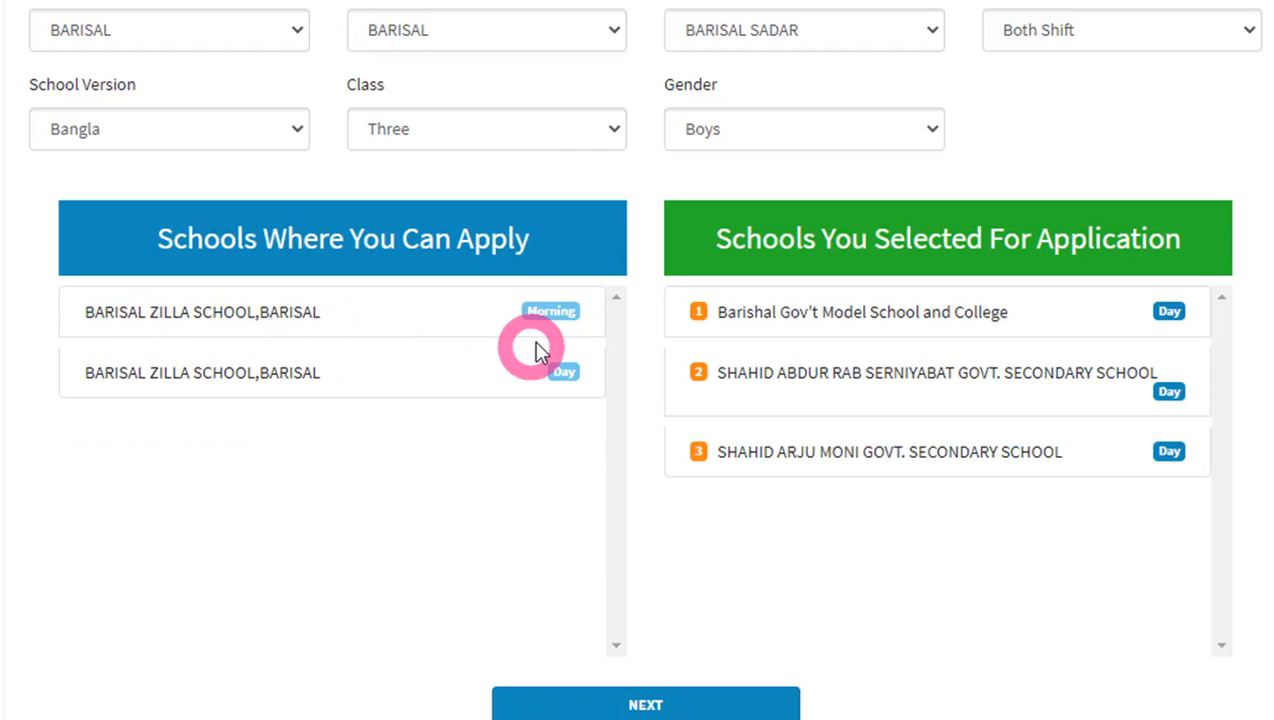
pyautogui.click(550, 312)
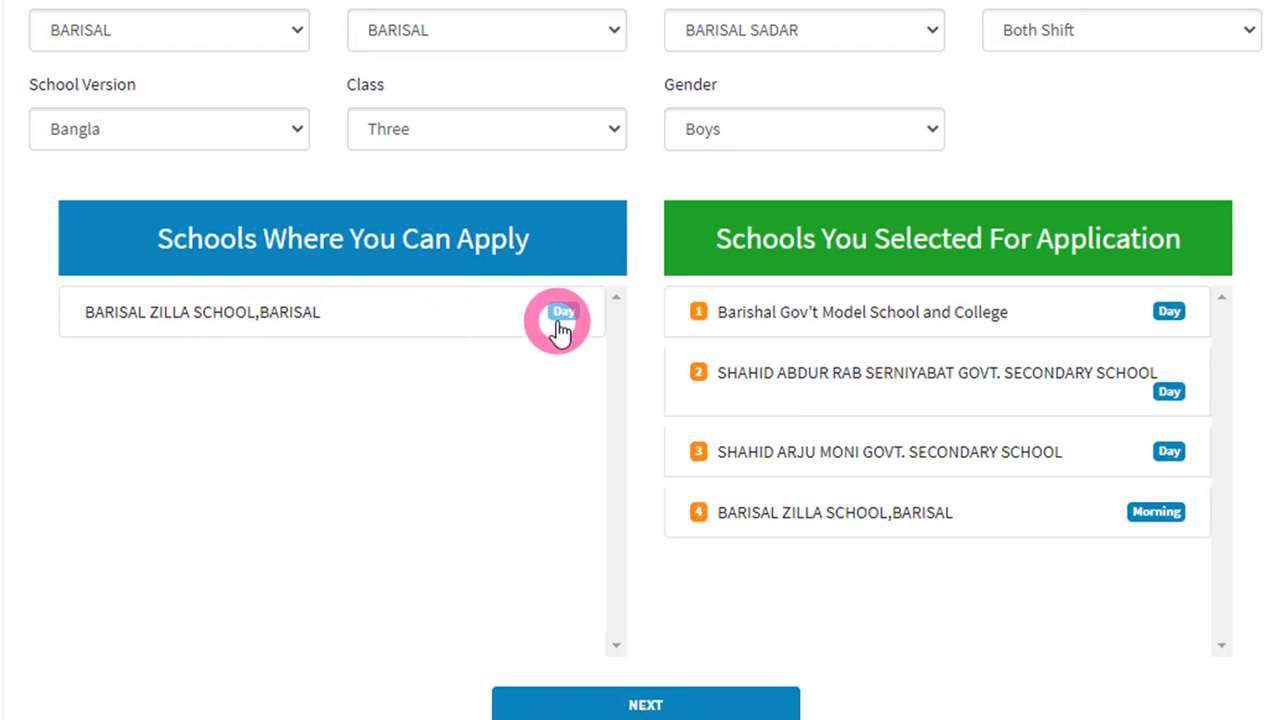
pyautogui.click(561, 318)
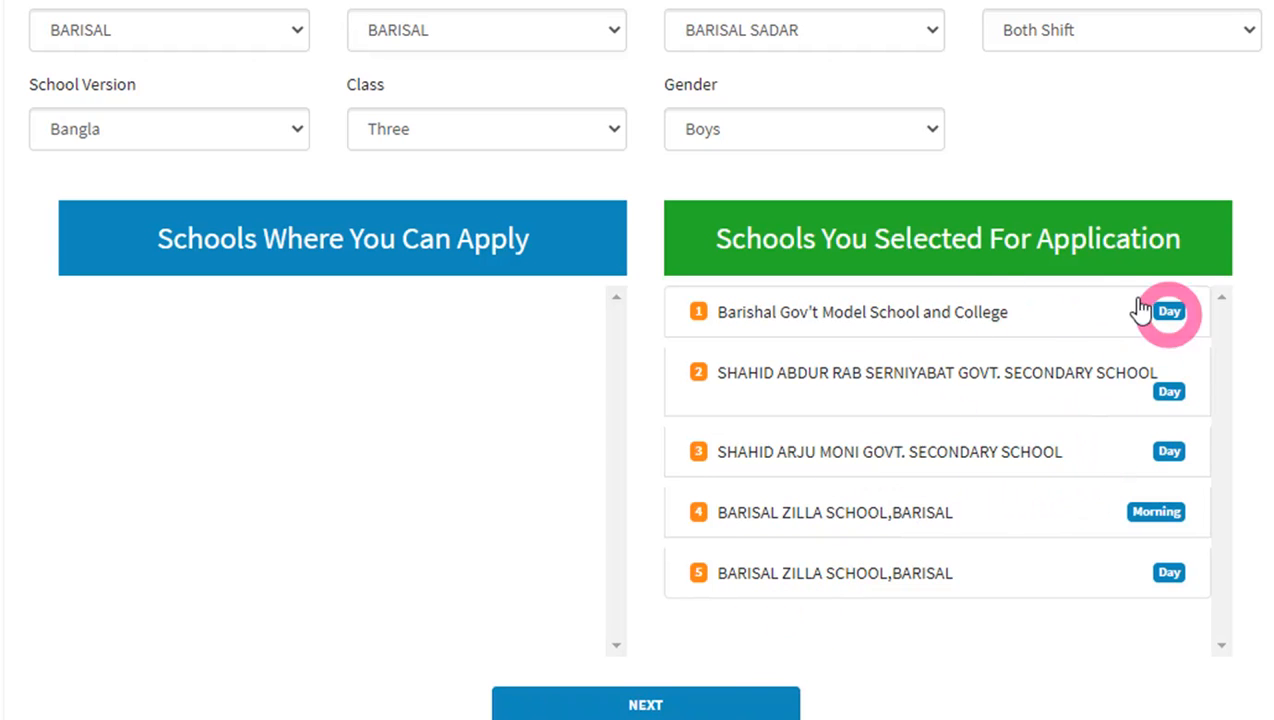
# Step: Proceed to the applicant details with the chosen schools and fill in the applicant's name
pyautogui.click(716, 700)
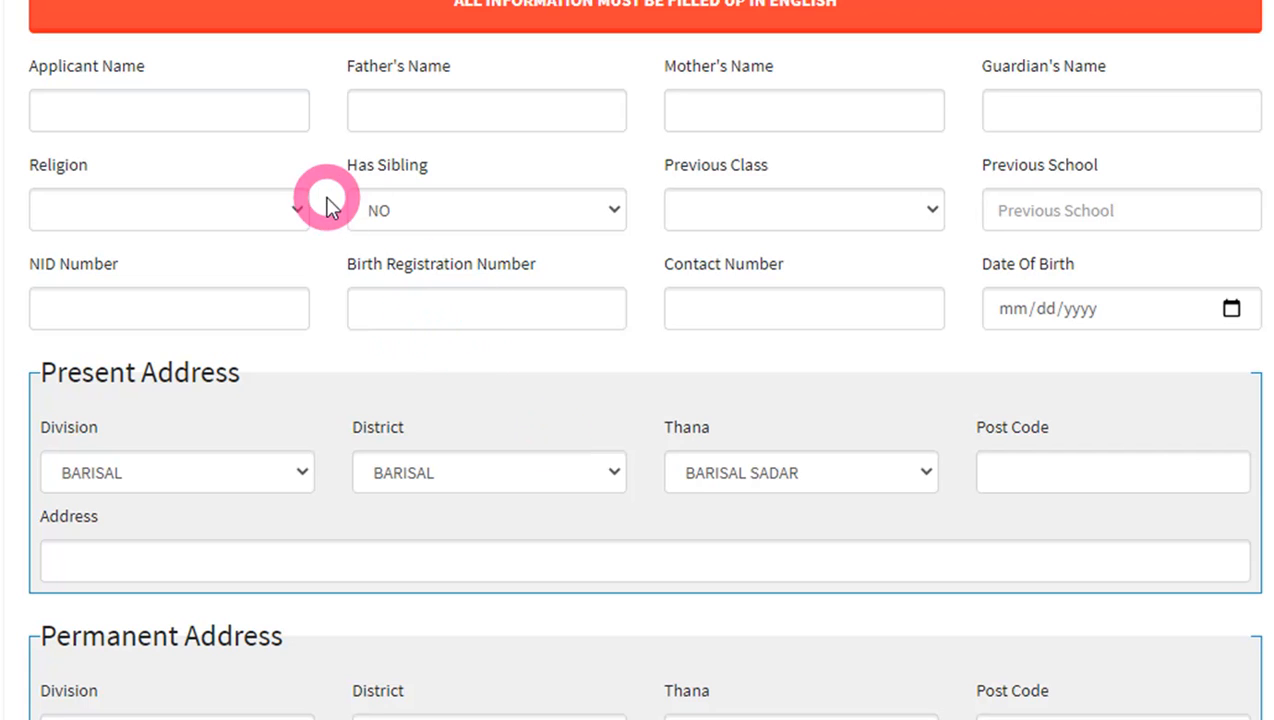
pyautogui.click(202, 111)
pyautogui.click(134, 163)
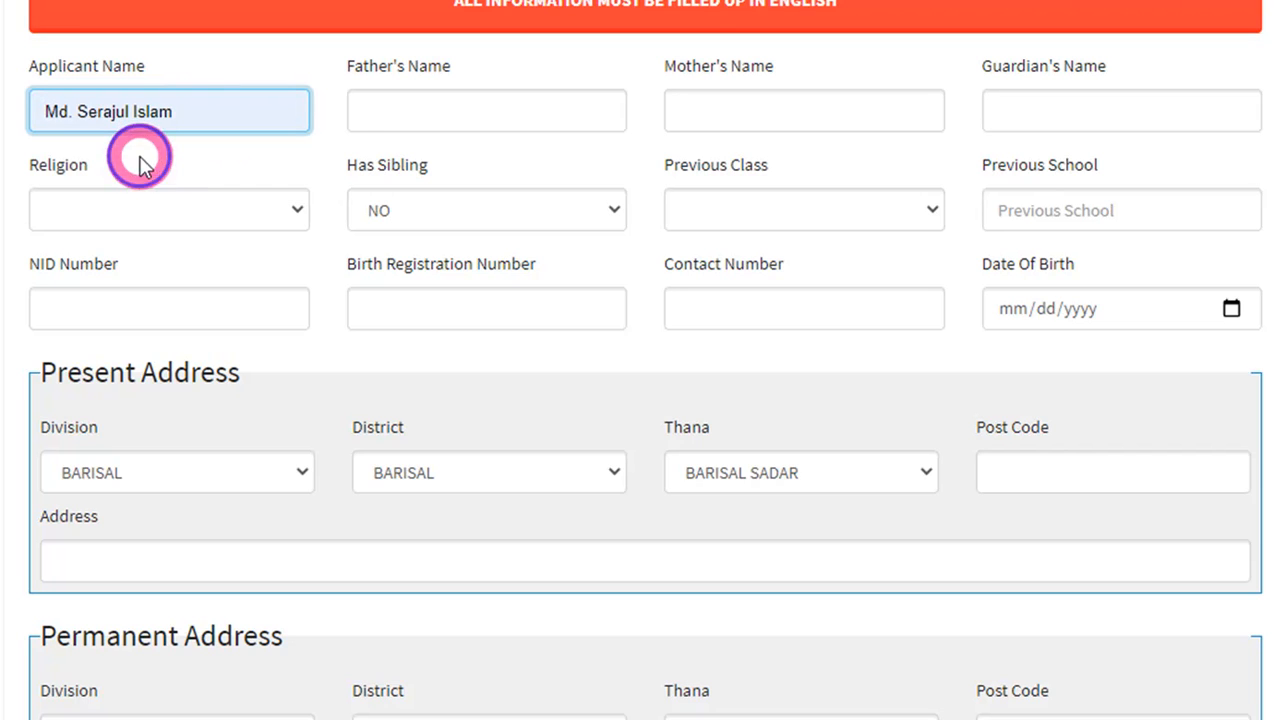
# Step: Go through the father's, mother's and guardian's name fields and view the available Religion options
pyautogui.click(421, 116)
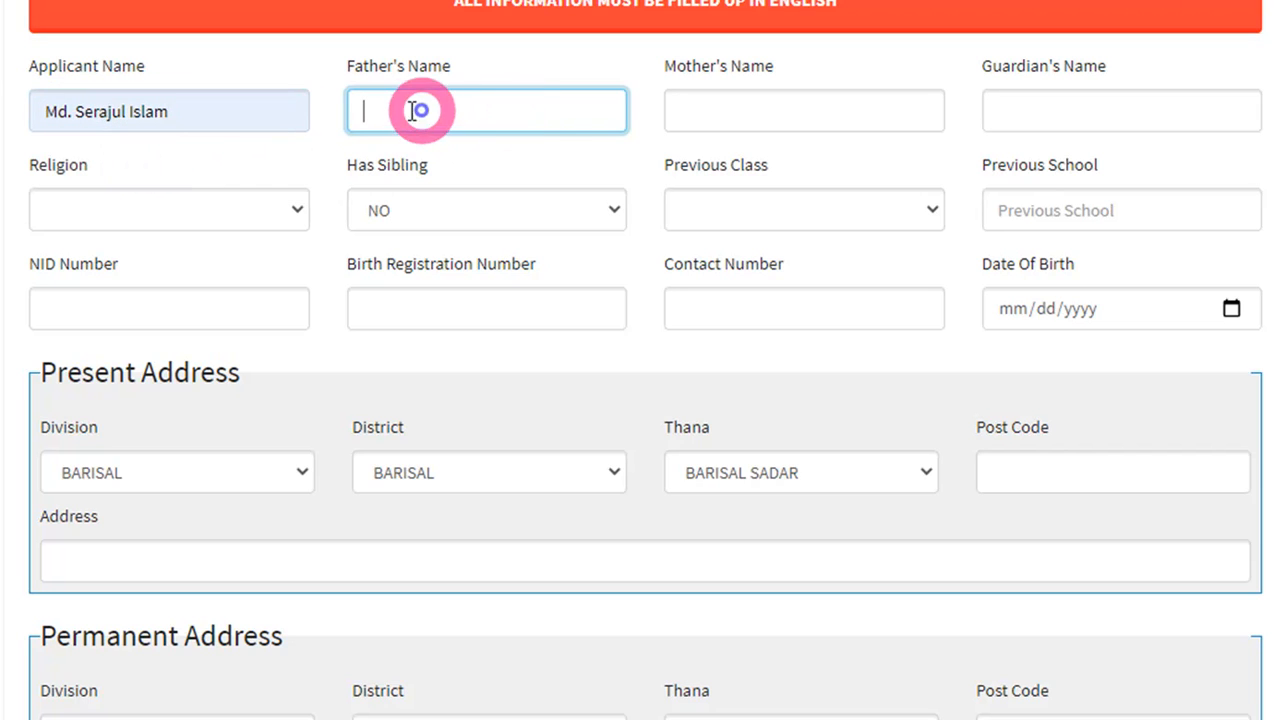
pyautogui.click(712, 108)
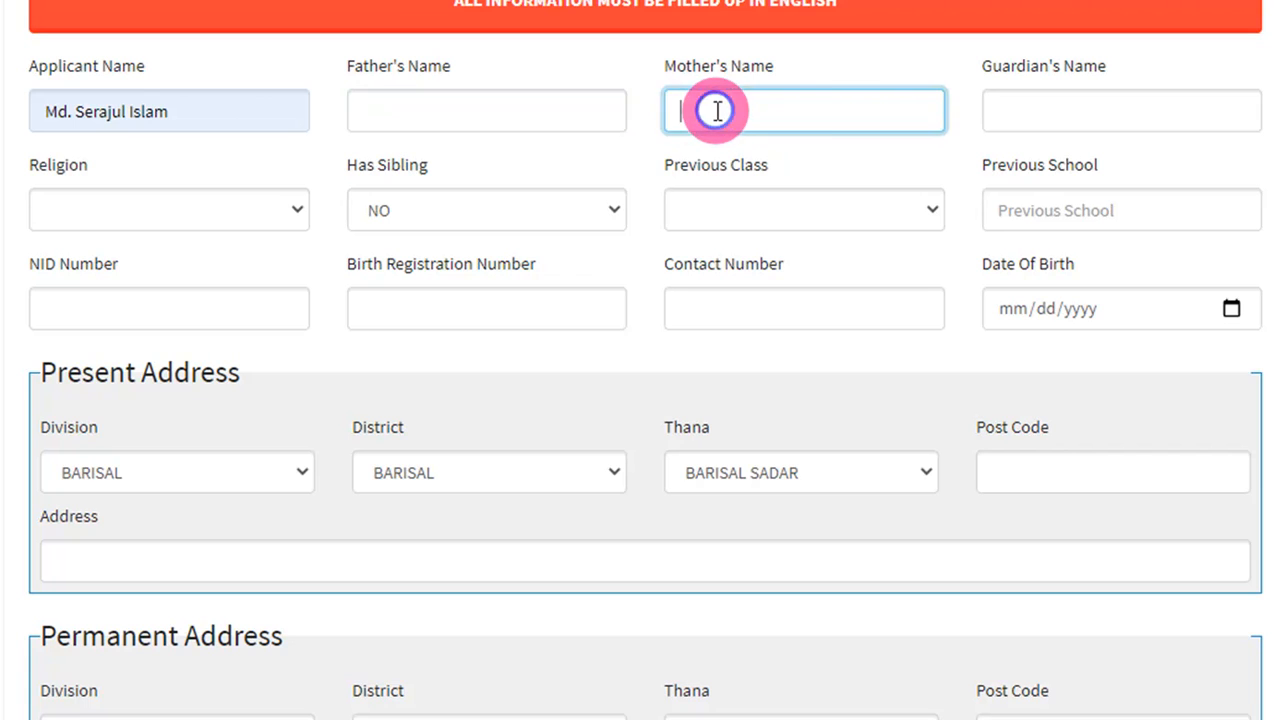
pyautogui.click(1015, 109)
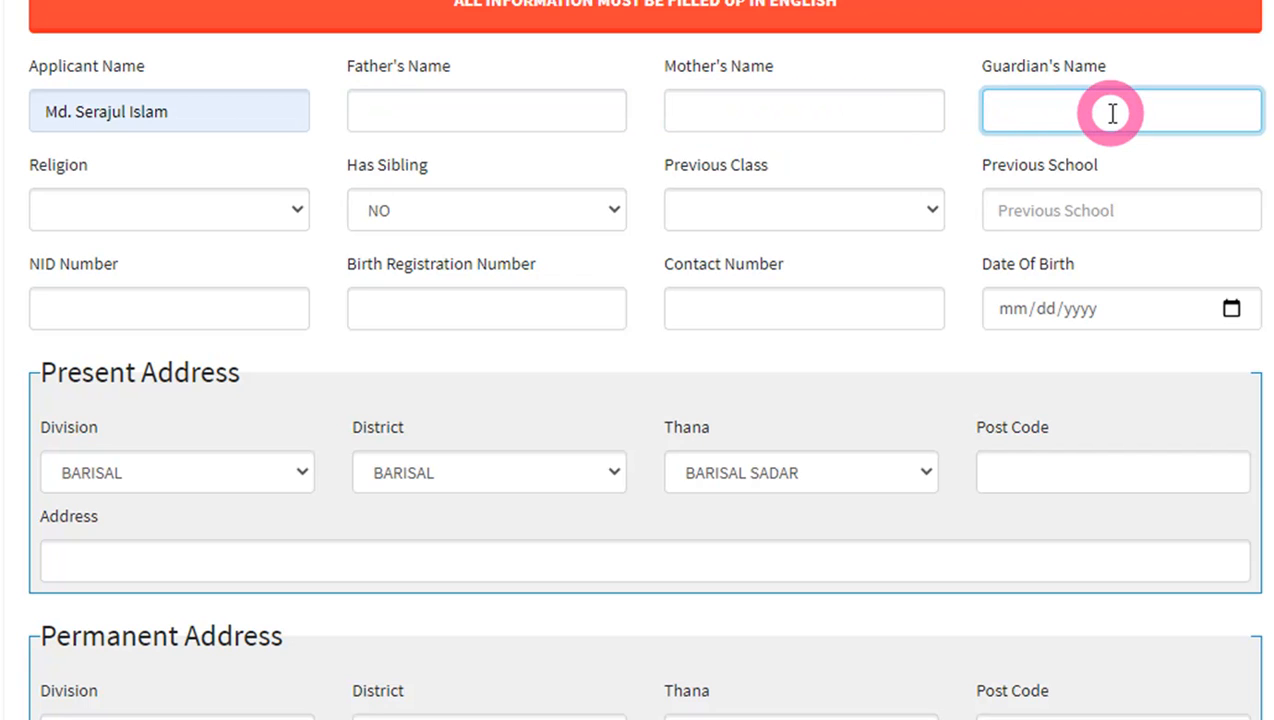
pyautogui.click(277, 208)
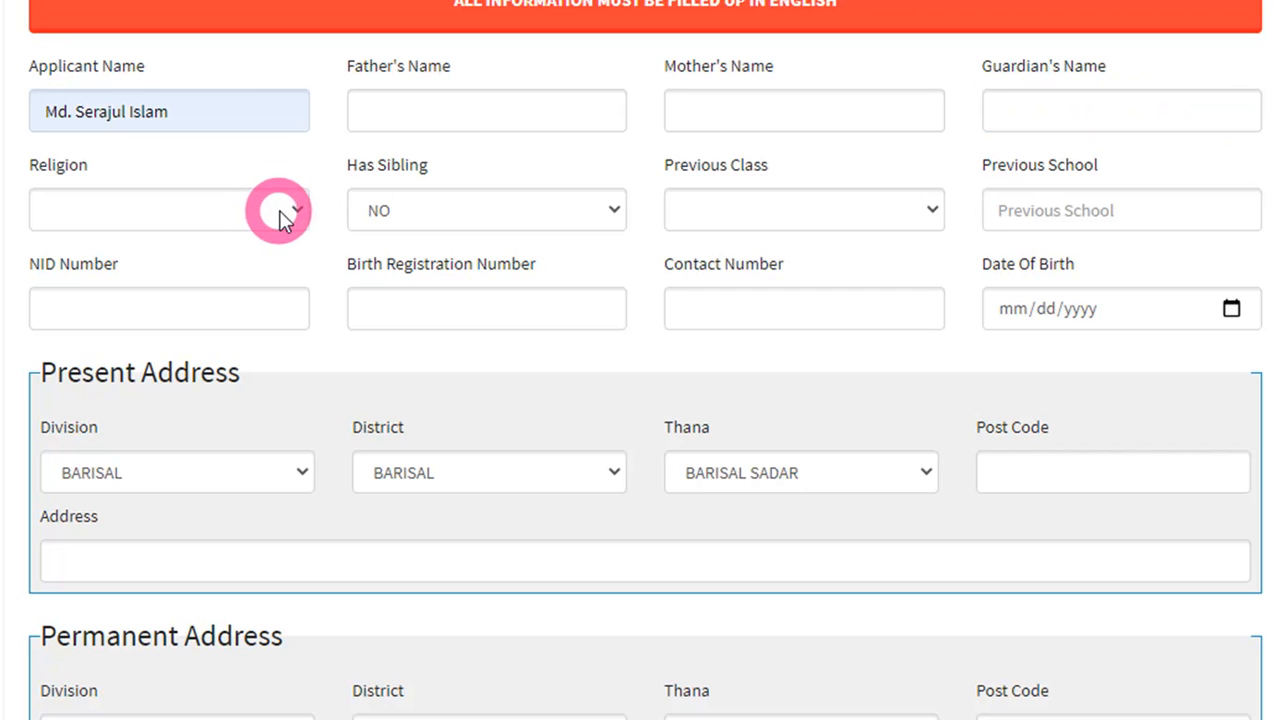
pyautogui.click(287, 214)
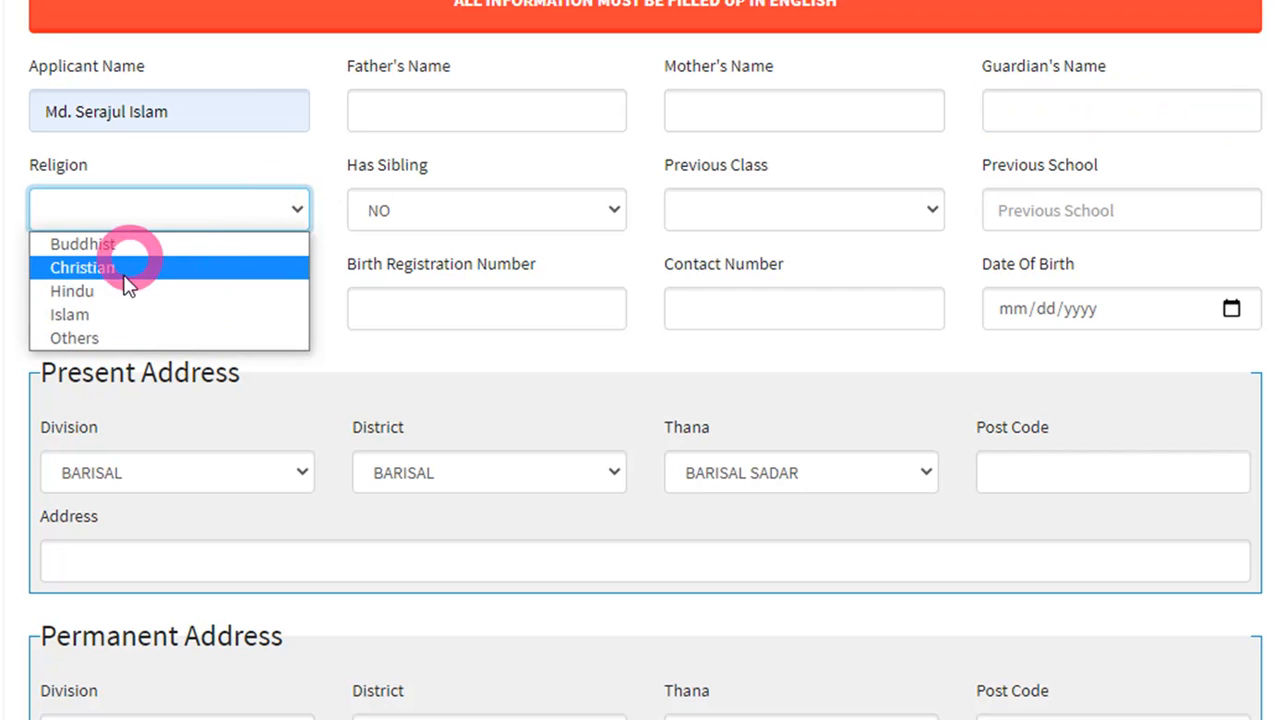
pyautogui.click(477, 173)
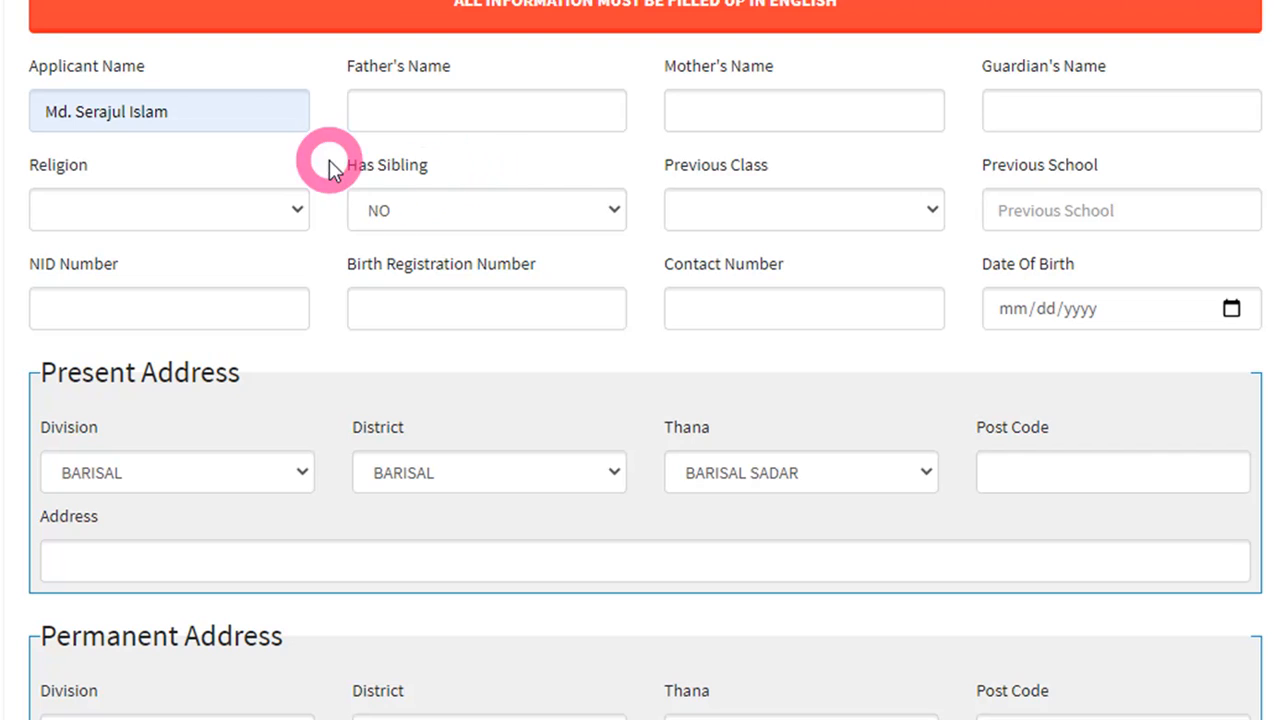
# Step: Set Has Sibling to YES and Previous Class to Two in the applicant details
pyautogui.click(609, 207)
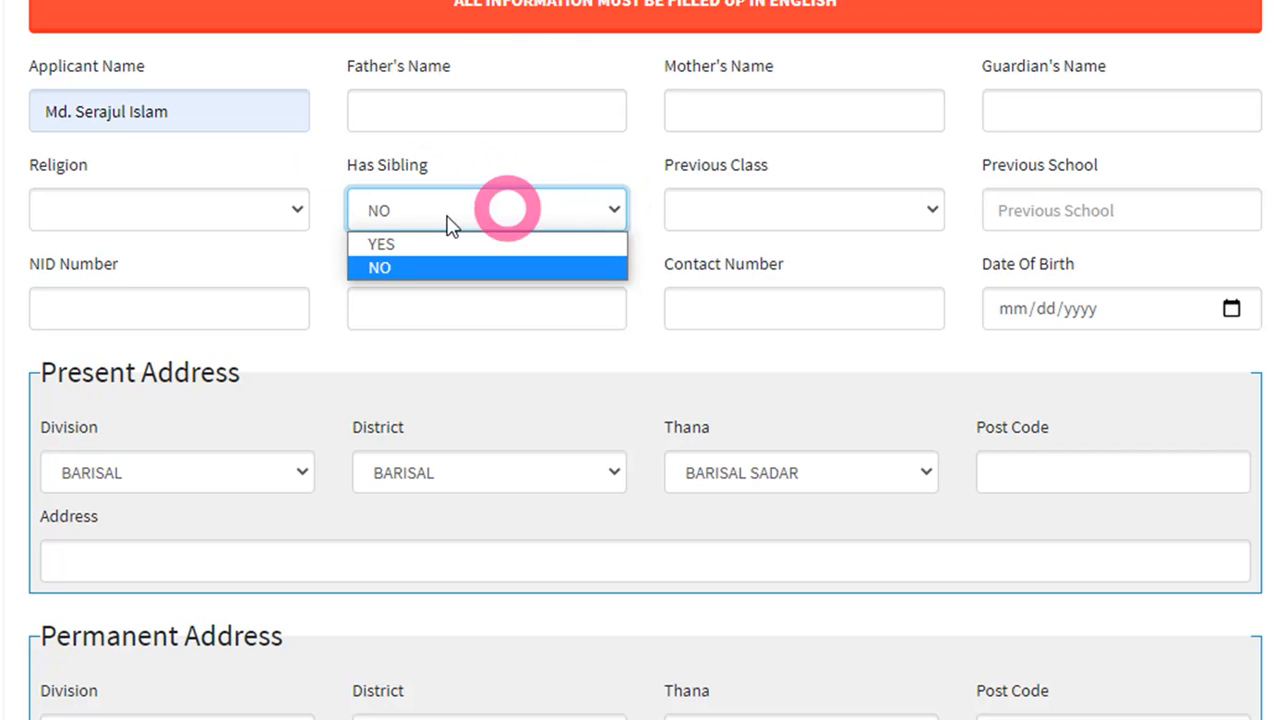
pyautogui.click(498, 242)
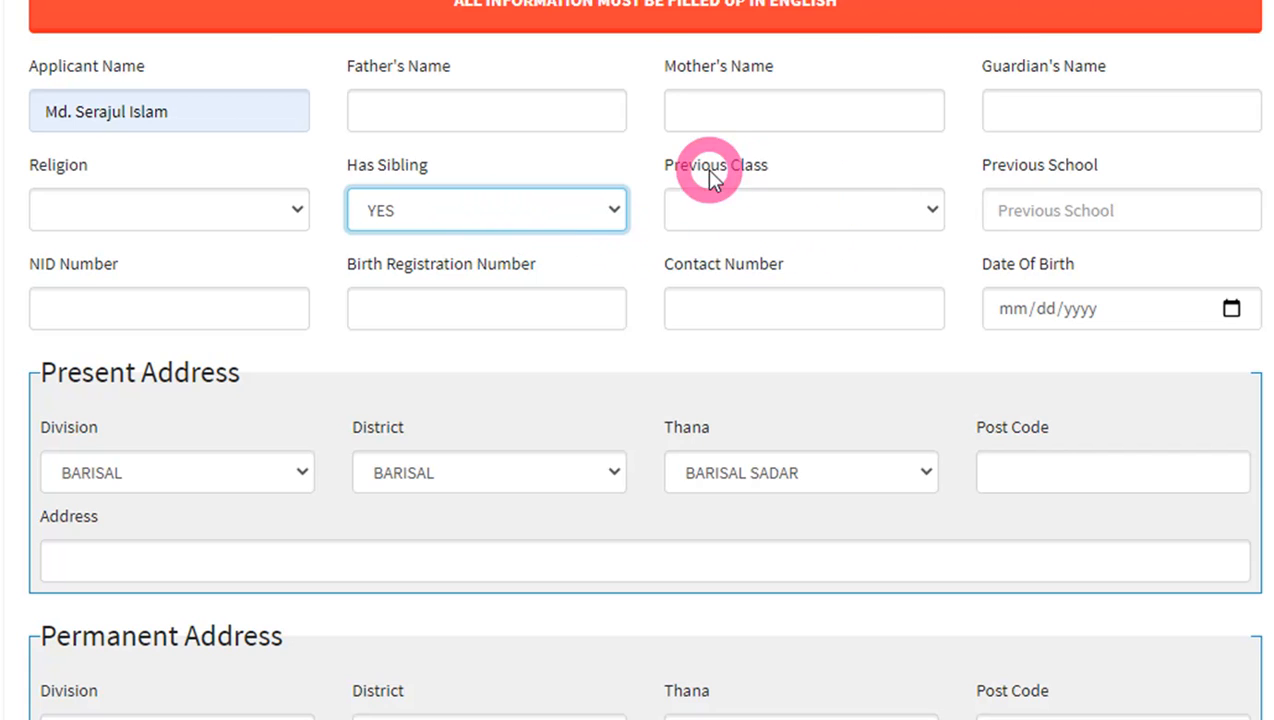
pyautogui.click(935, 212)
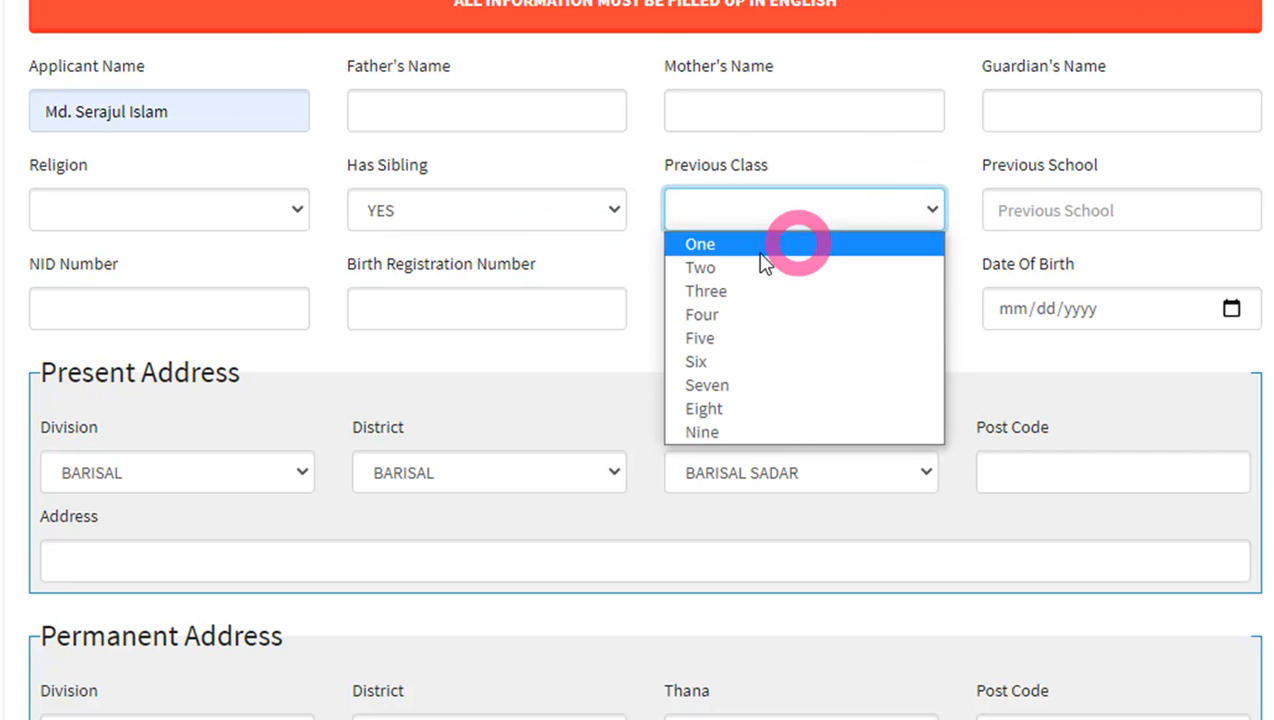
pyautogui.click(706, 268)
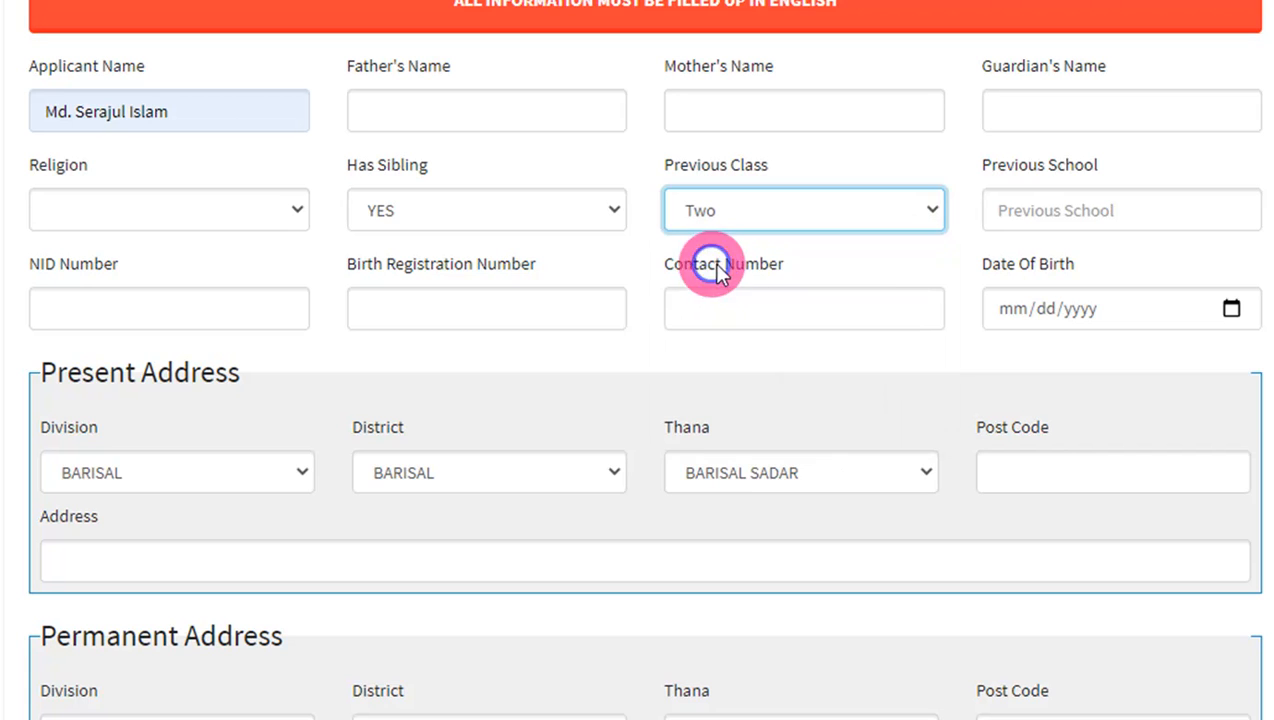
# Step: Go through the Previous School, NID Number and Birth Registration Number fields without entering anything
pyautogui.click(1056, 208)
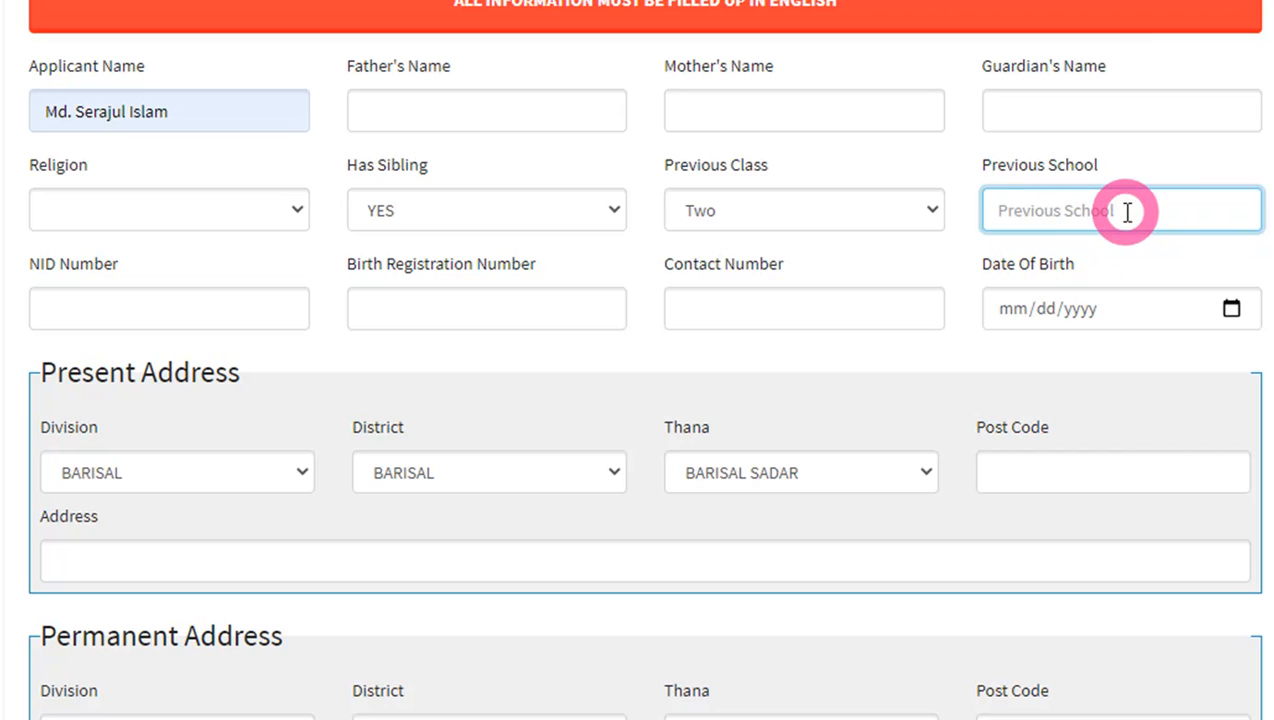
pyautogui.click(98, 303)
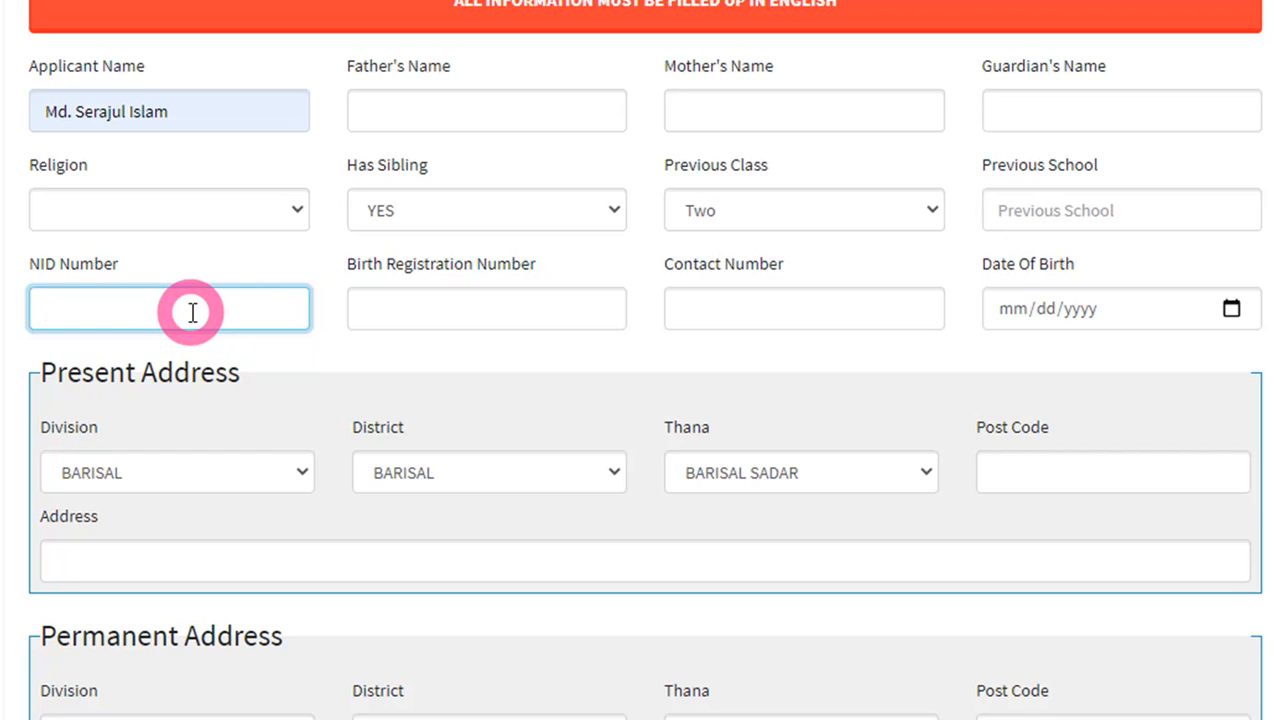
pyautogui.click(395, 290)
pyautogui.click(401, 297)
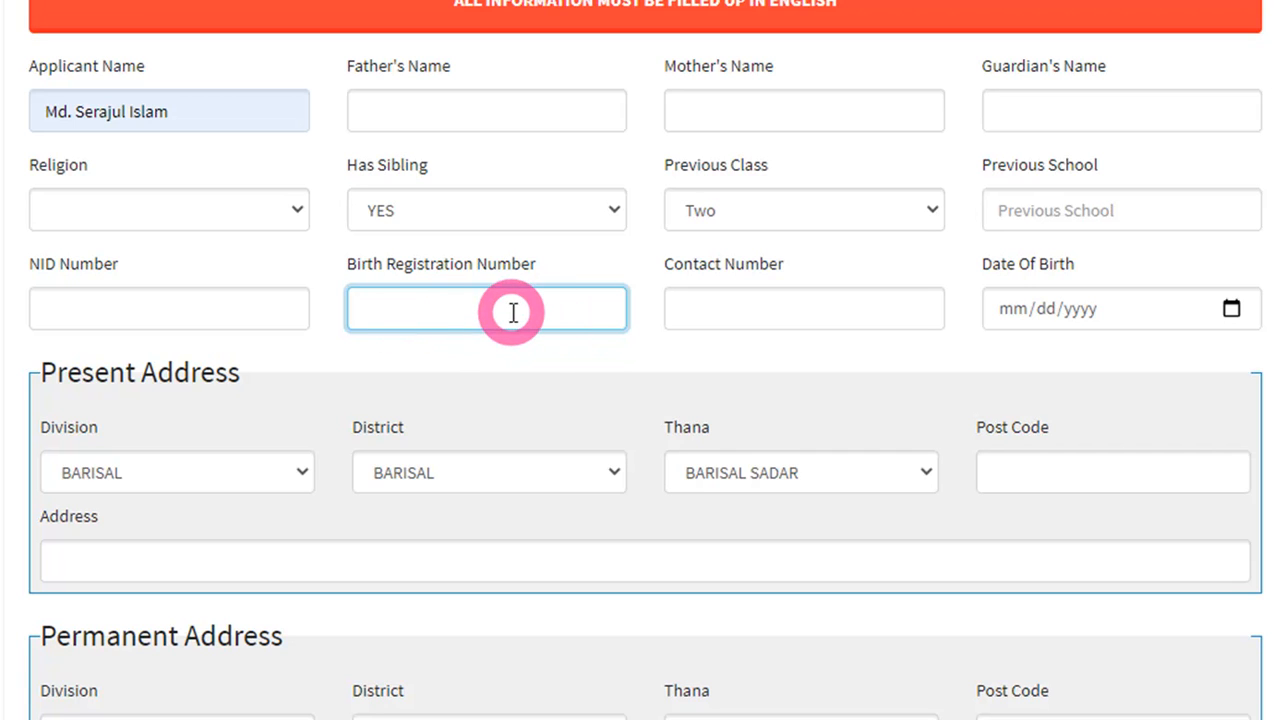
# Step: Enter the applicant's date of birth in the Date Of Birth field, leaving the Contact Number blank
pyautogui.click(734, 323)
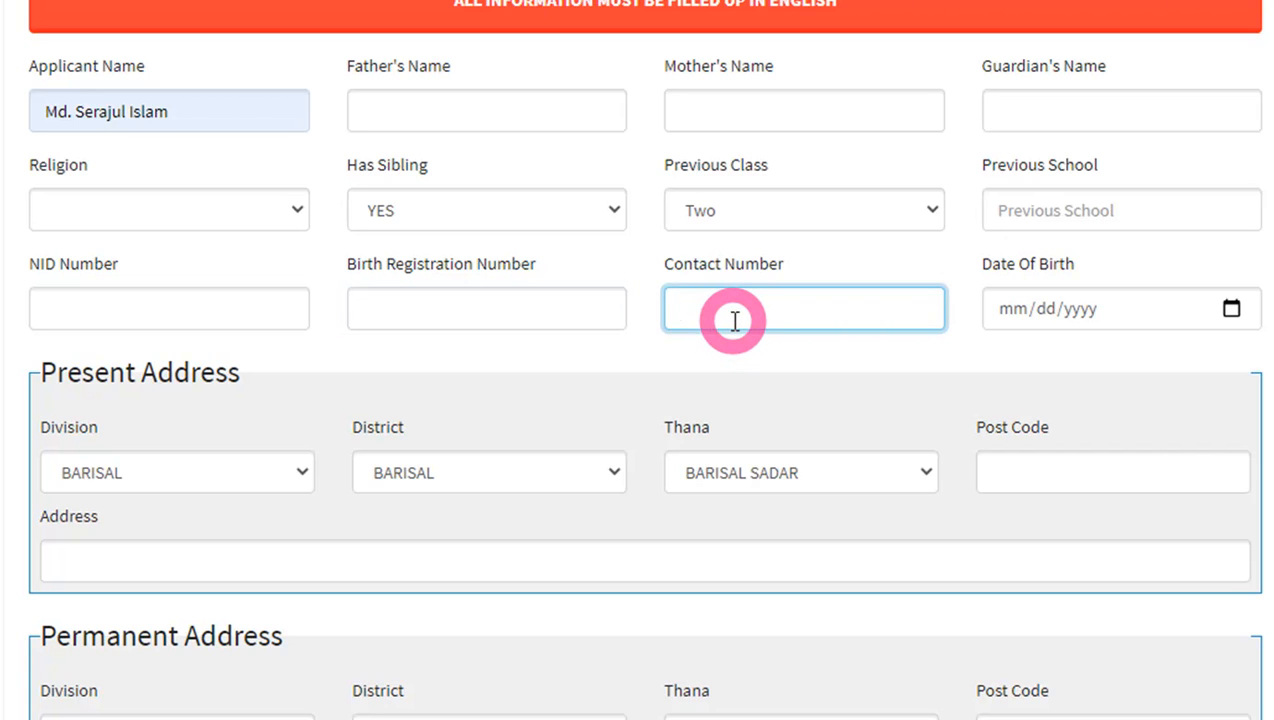
pyautogui.click(960, 260)
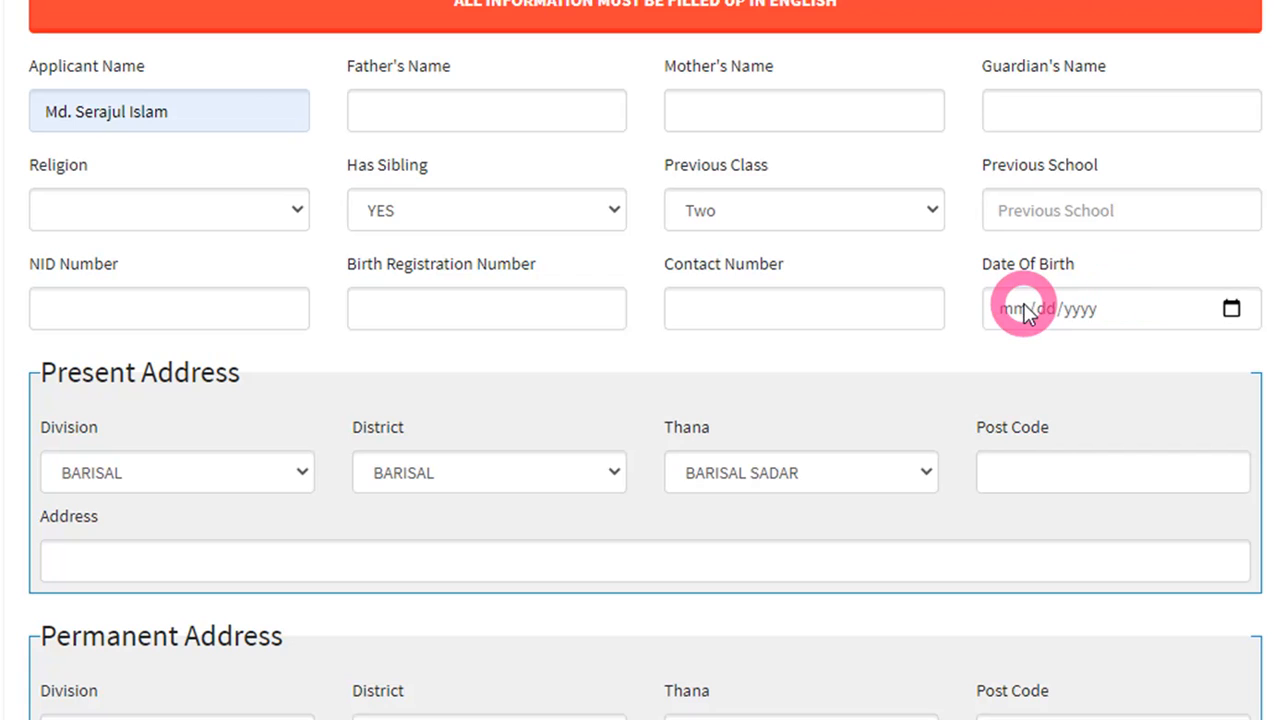
pyautogui.click(1019, 310)
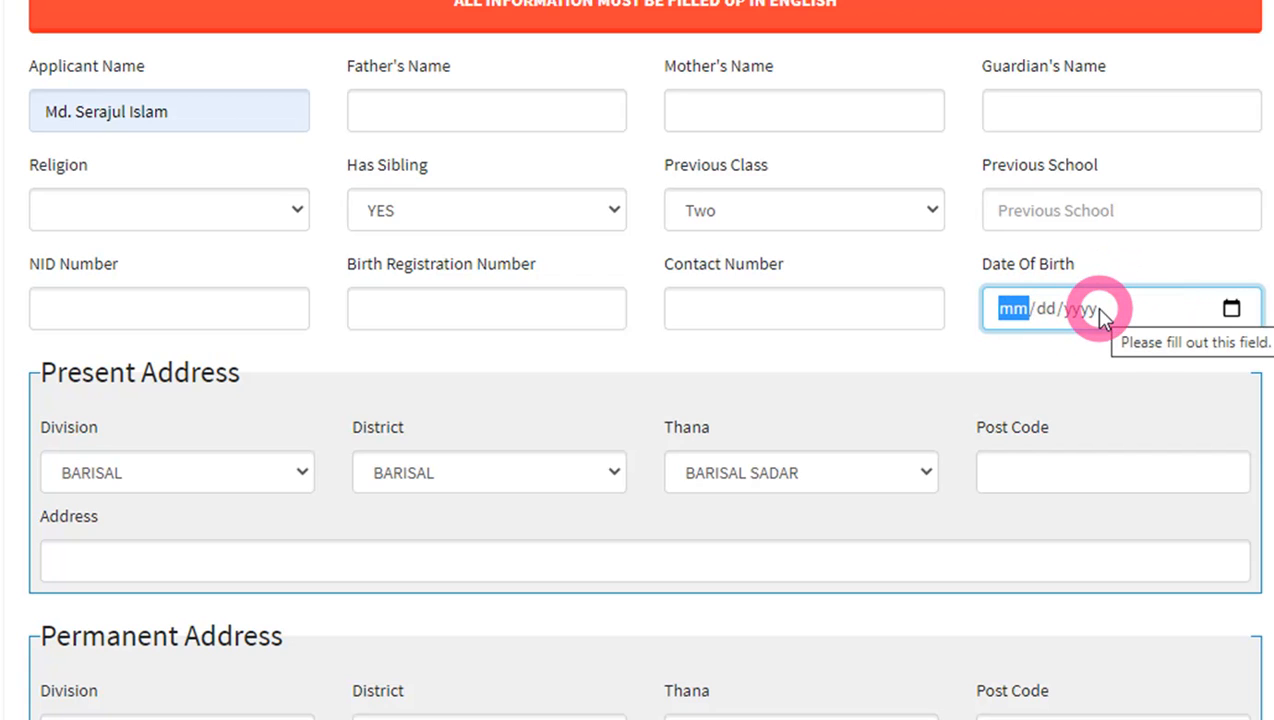
pyautogui.write('06/')
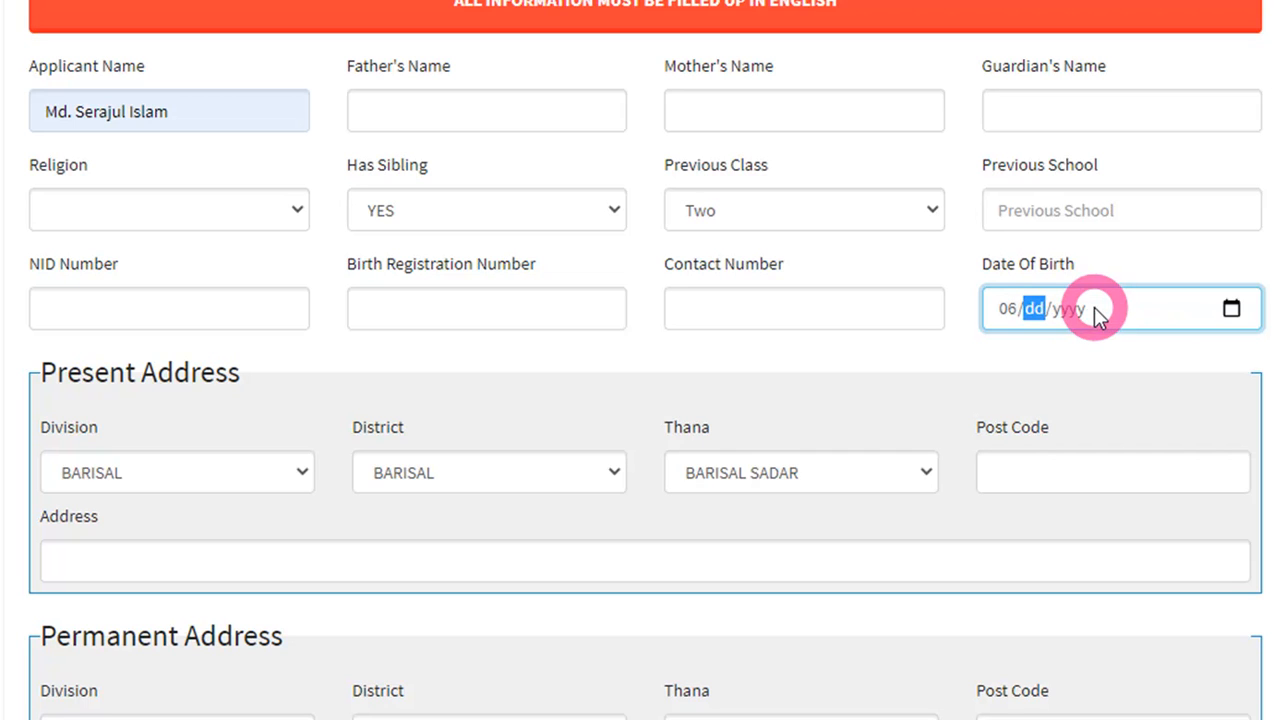
pyautogui.write('05/2010')
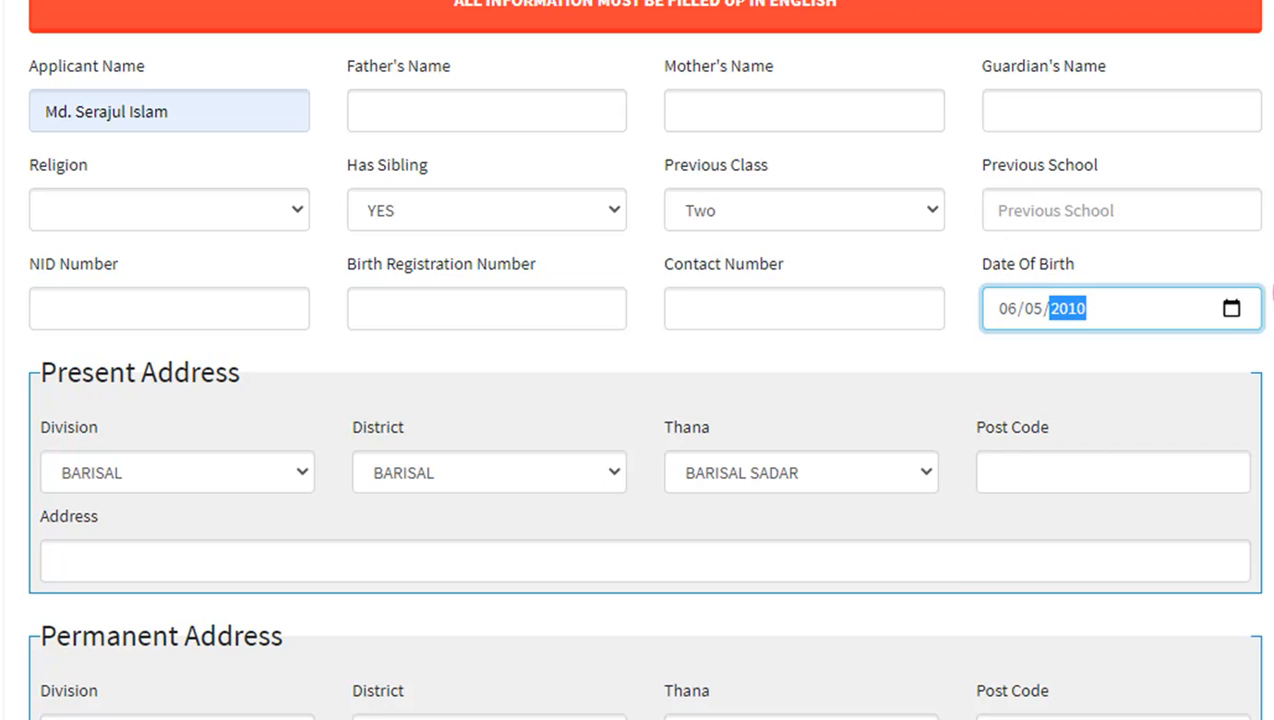
pyautogui.click(267, 397)
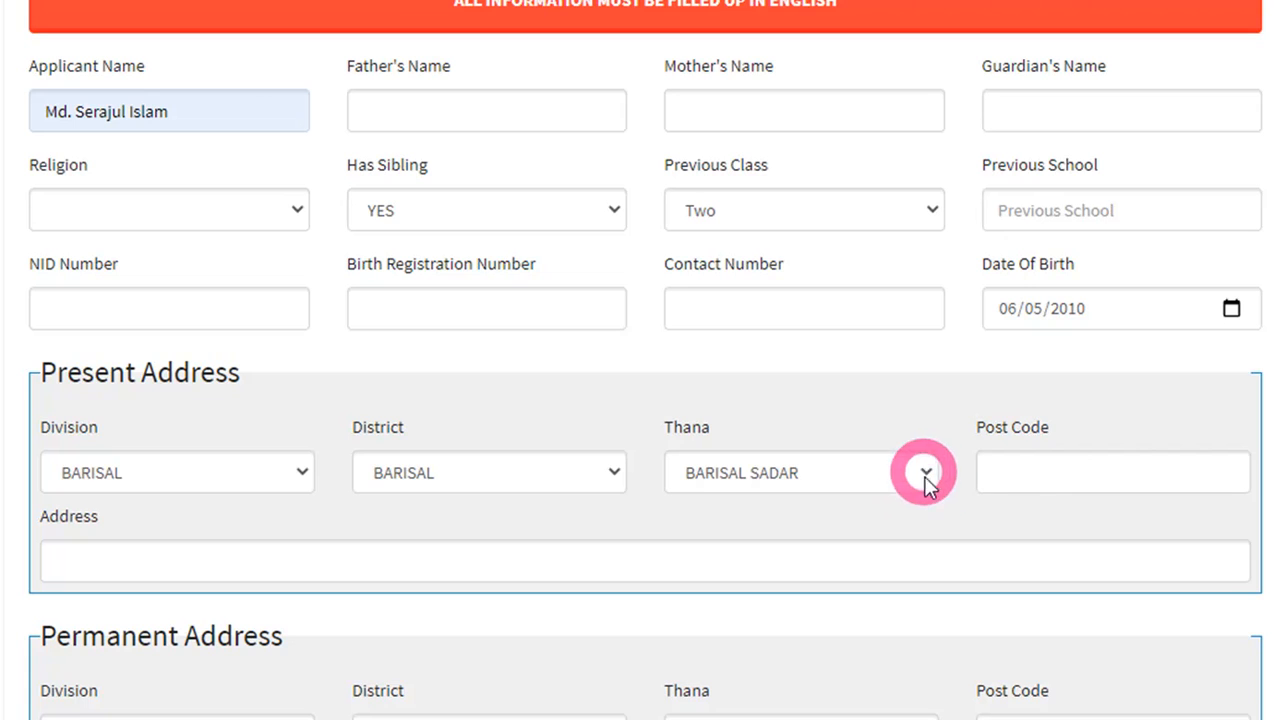
# Step: Enter "-" as the Post Code of the Present Address and go to its Address field
pyautogui.click(1087, 475)
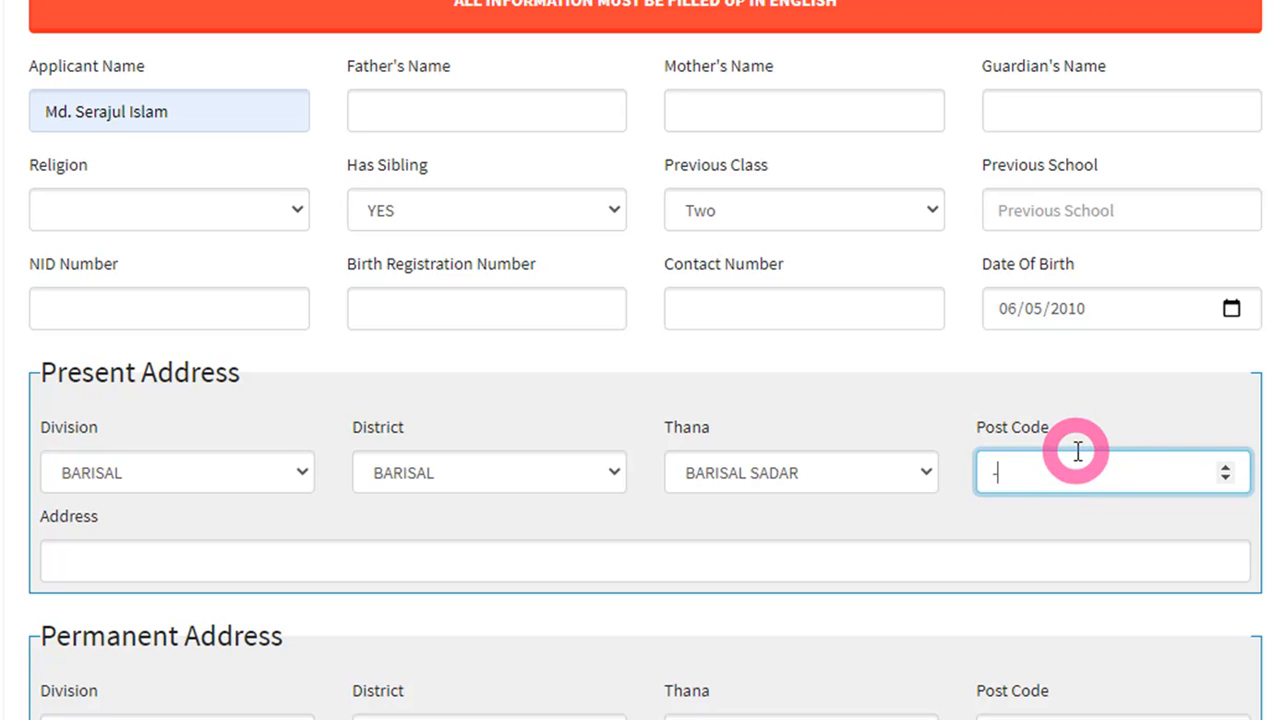
pyautogui.click(147, 547)
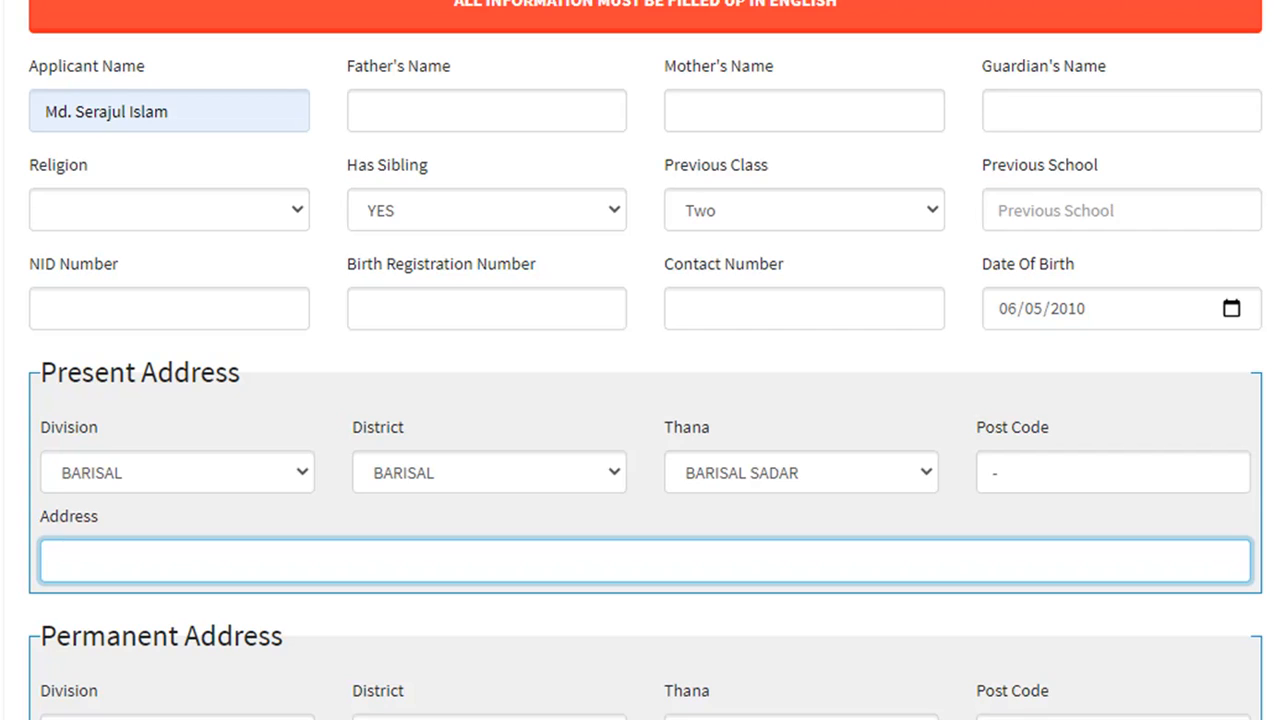
# Step: View the Division options and the Address field of the Permanent Address without changing anything
pyautogui.scroll(-4, 555, 284)
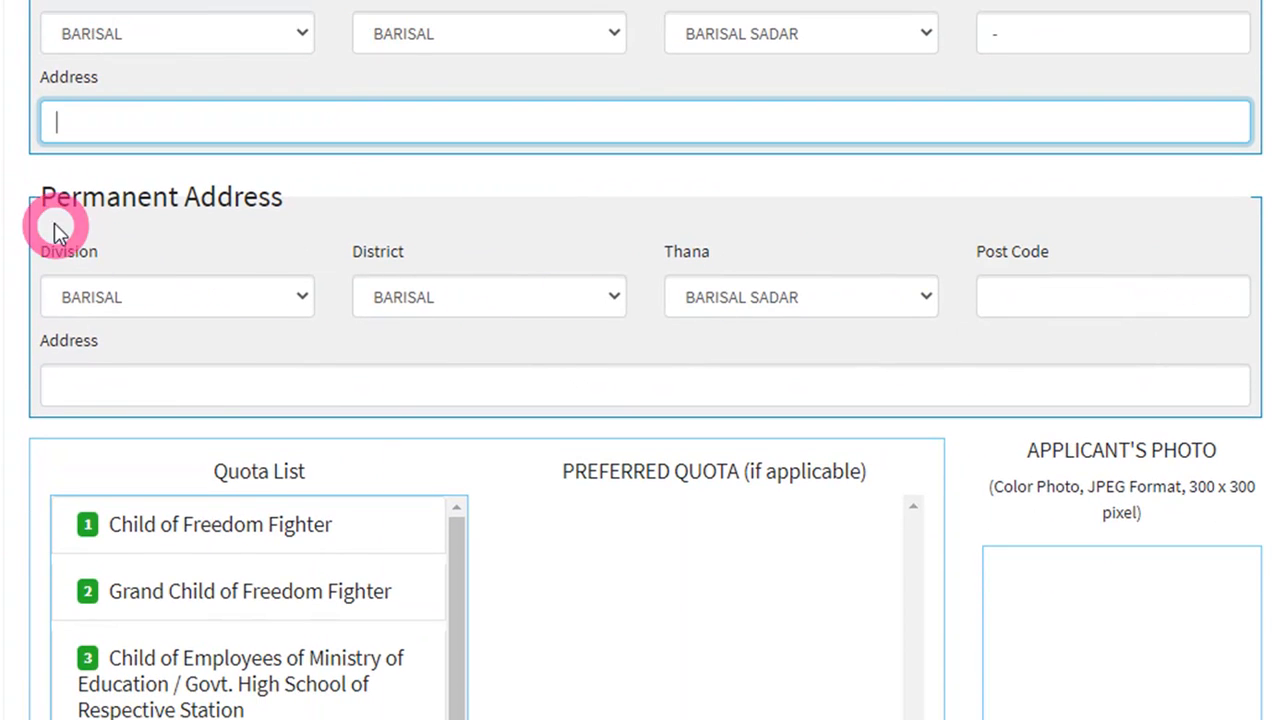
pyautogui.click(303, 297)
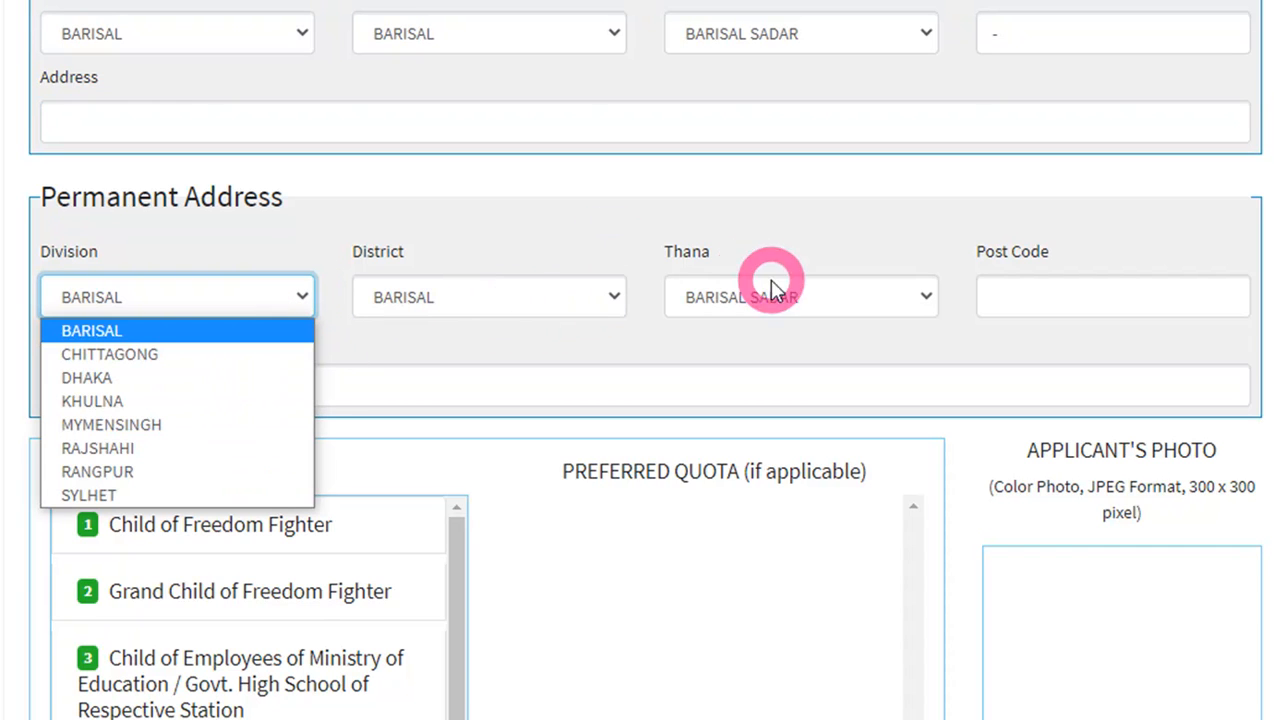
pyautogui.click(905, 242)
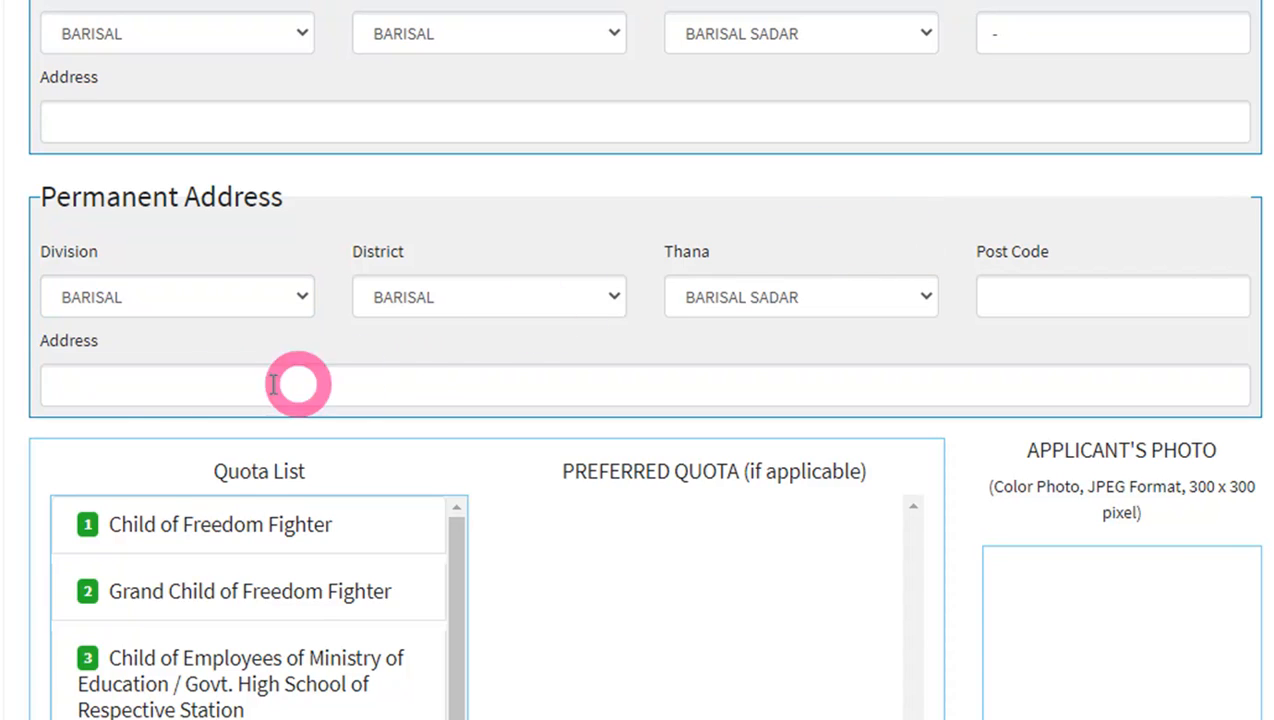
pyautogui.click(148, 381)
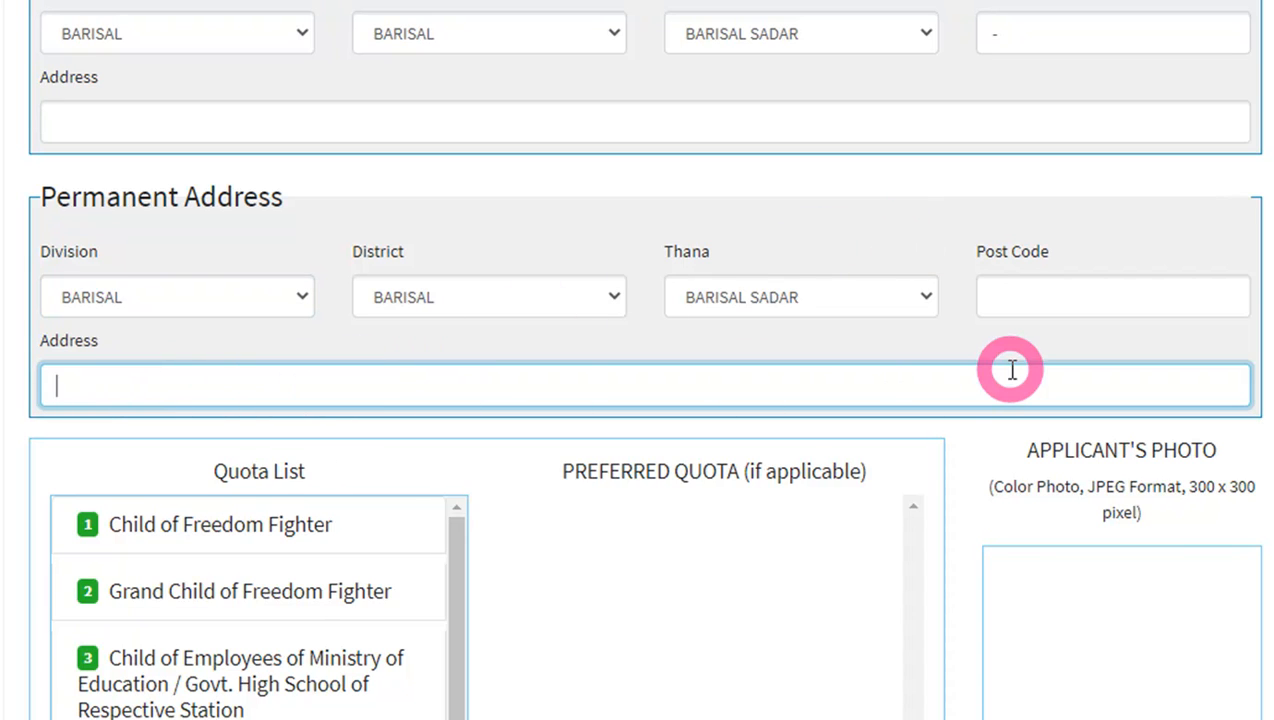
pyautogui.scroll(1, 712, 497)
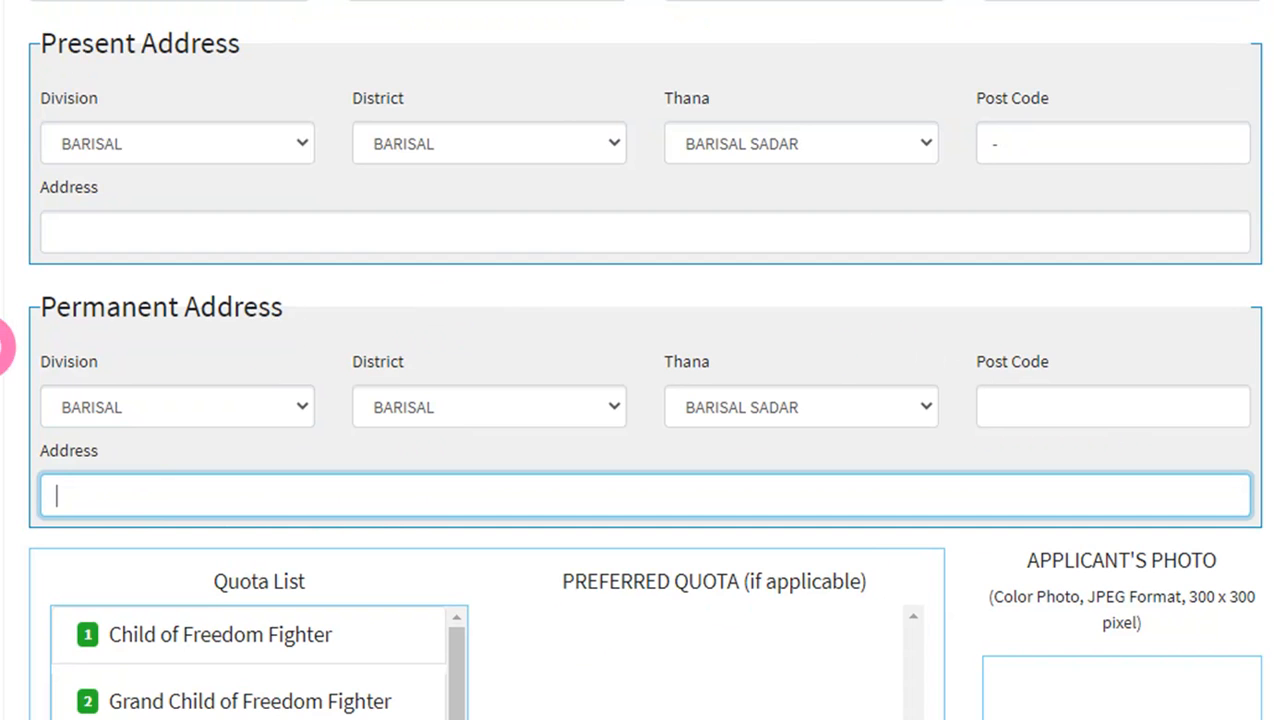
# Step: Add Catchment Area from the Quota List to the applicant's preferred quotas
pyautogui.scroll(-3, 970, 282)
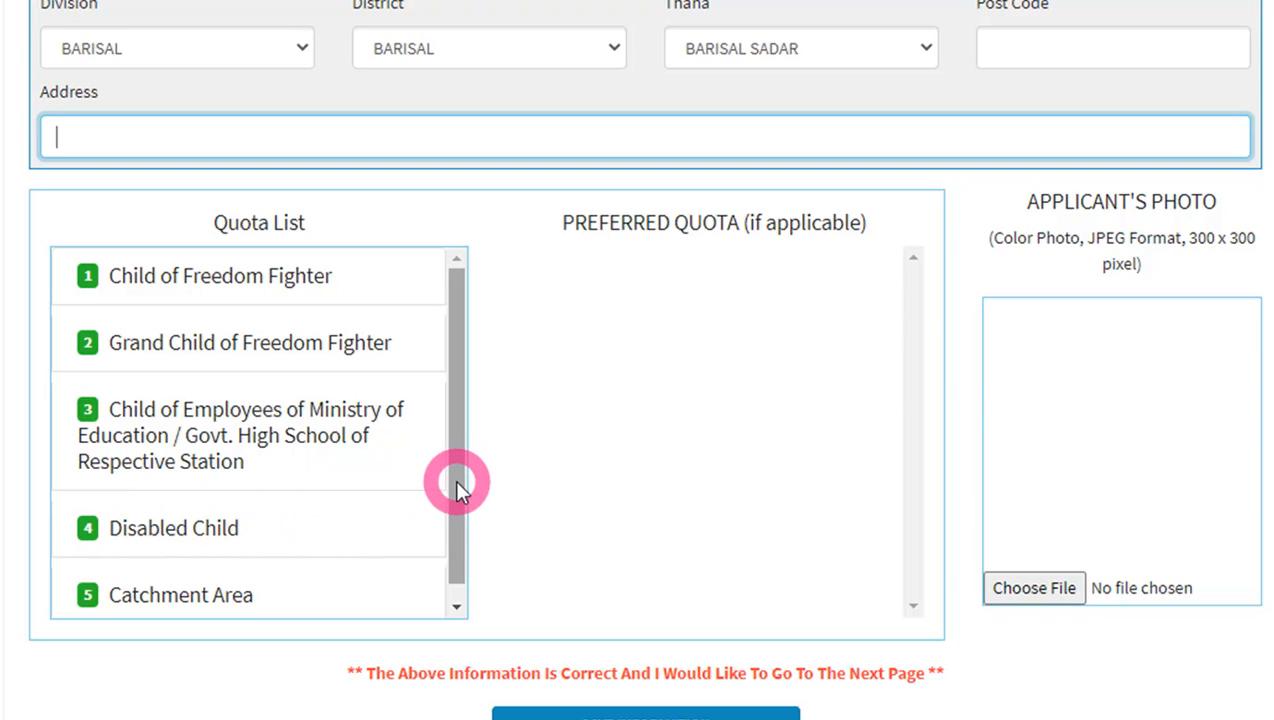
pyautogui.moveTo(455, 482); pyautogui.dragTo(453, 507)
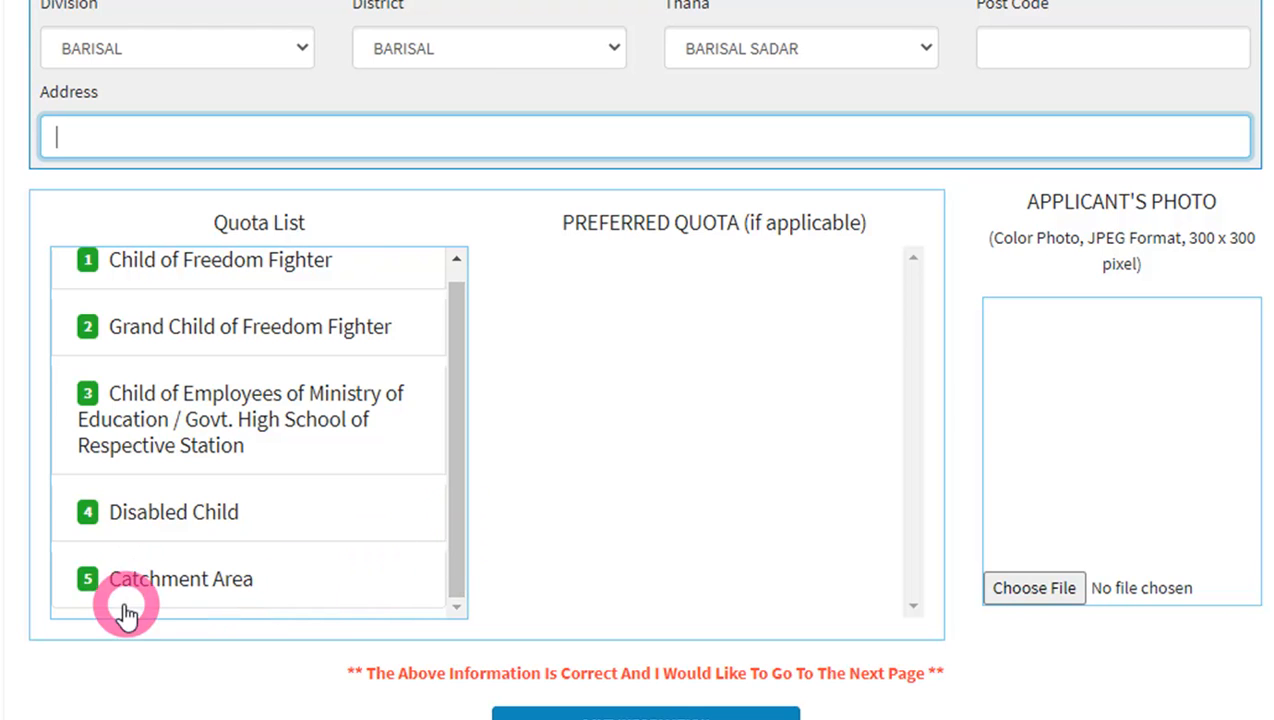
pyautogui.click(188, 582)
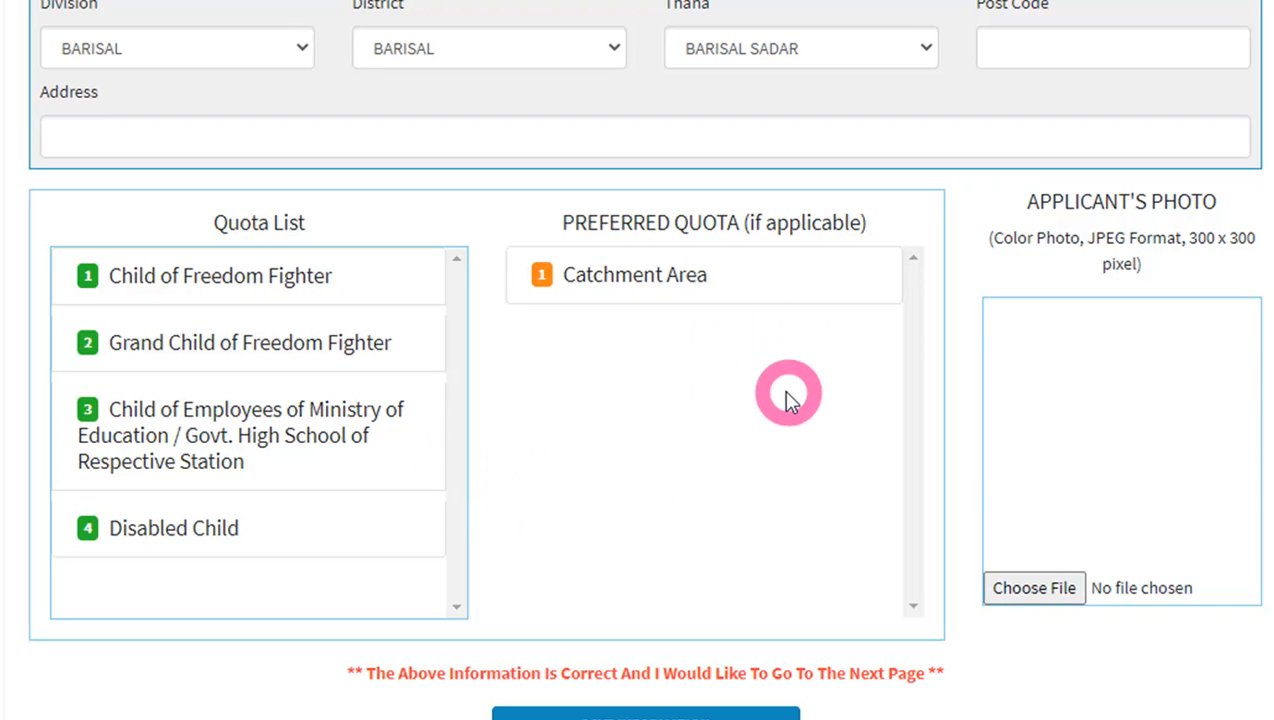
pyautogui.click(704, 303)
# Step: Look at the file selection for the applicant's photo and dismiss it without choosing a picture
pyautogui.scroll(-2, 1103, 305)
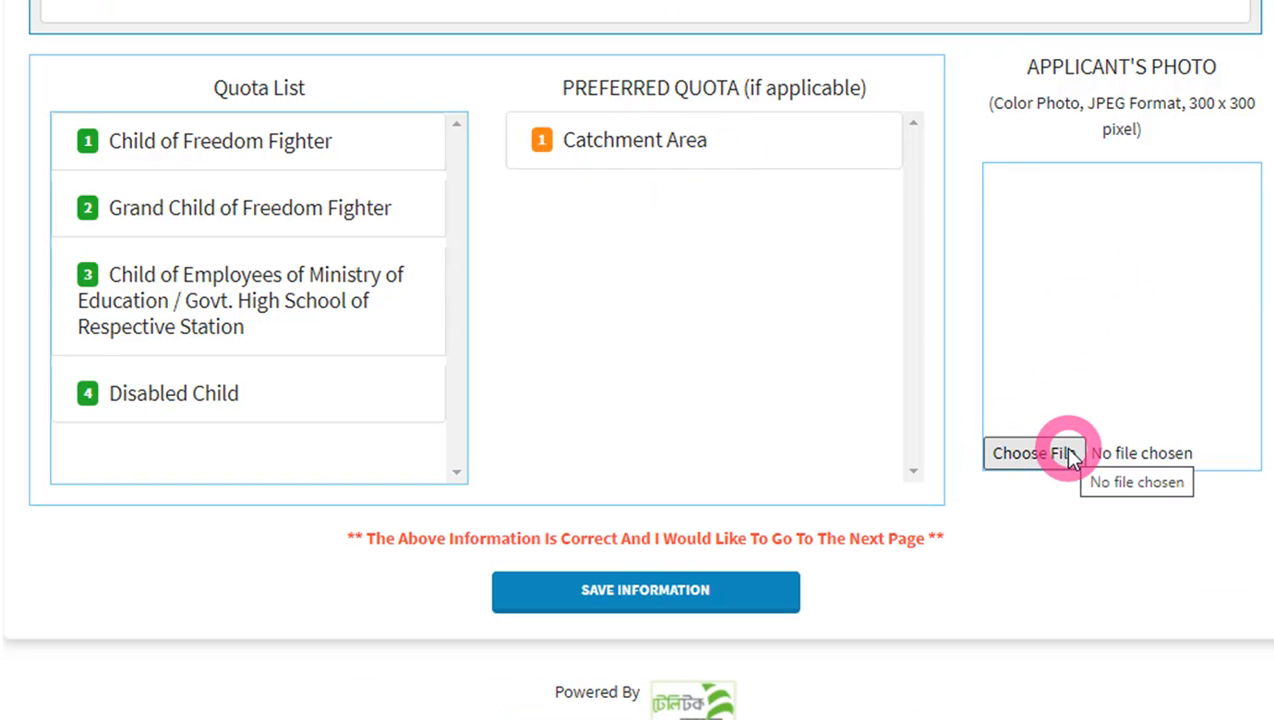
pyautogui.click(1037, 463)
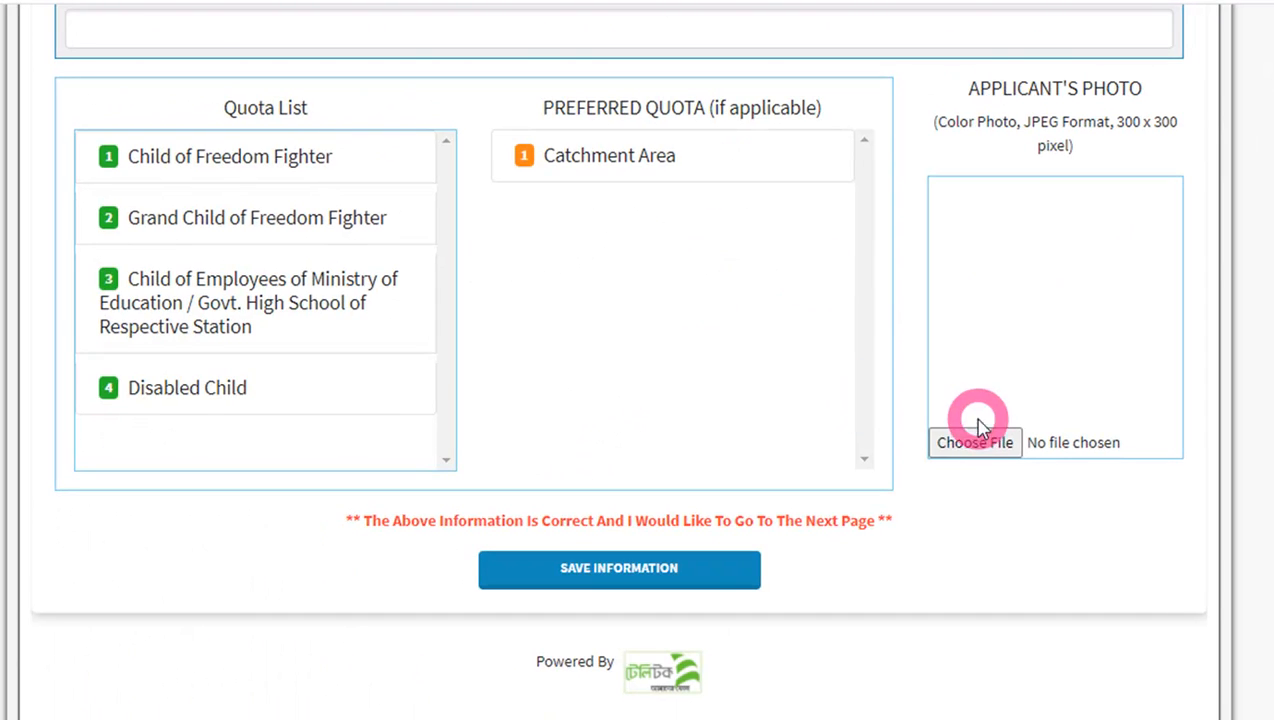
pyautogui.click(970, 442)
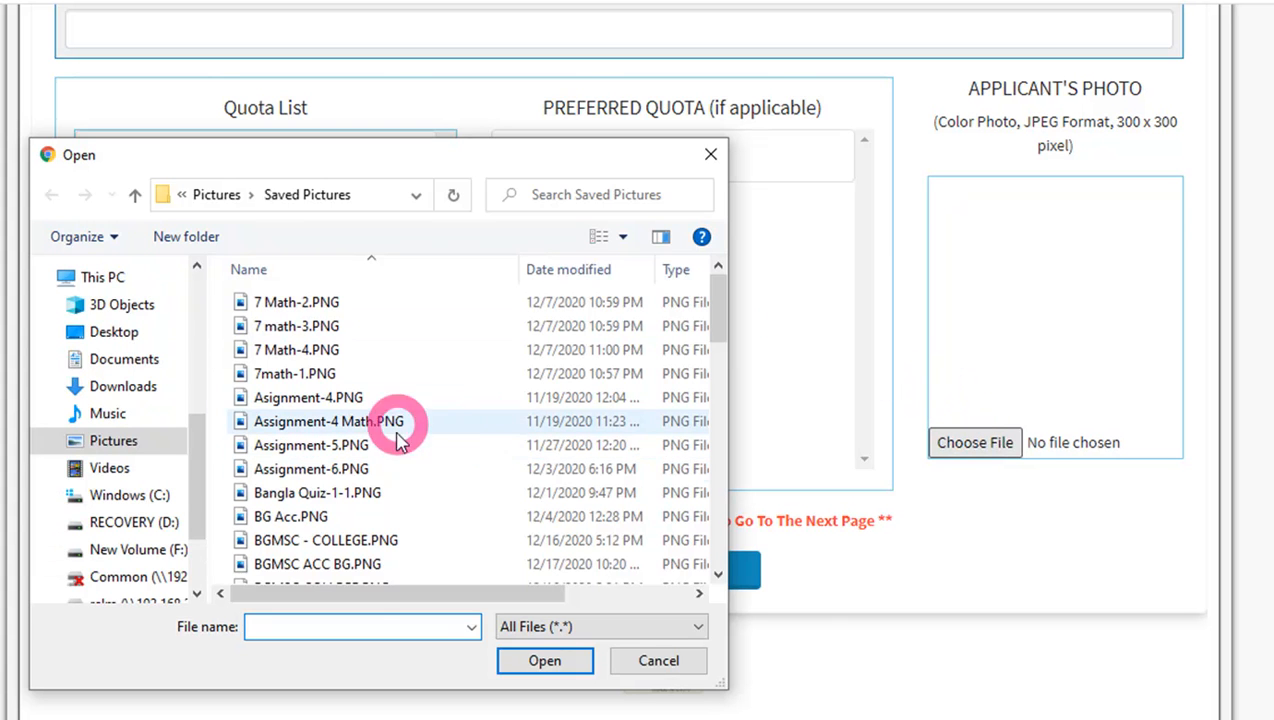
pyautogui.click(660, 662)
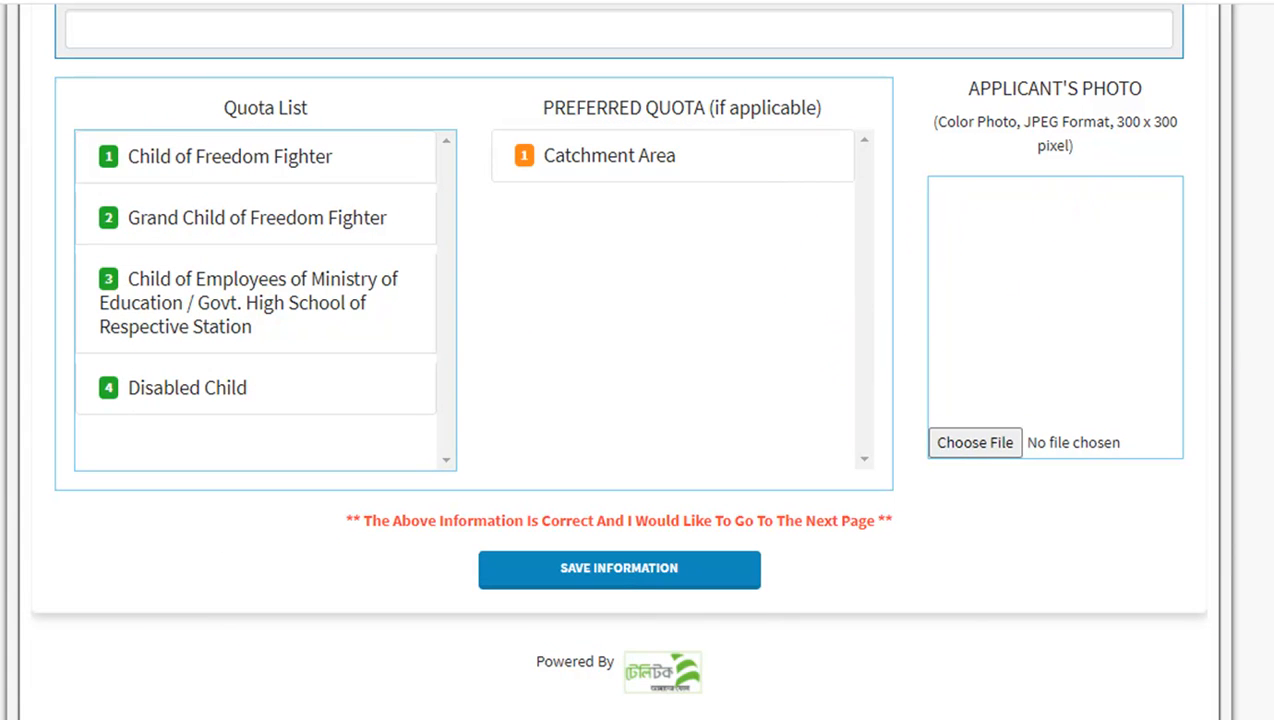
# Step: Review the whole student application form, from the applicant details to the addresses, quota, photo and save section
pyautogui.scroll(17, 620, 360)
pyautogui.scroll(-10, 620, 360)
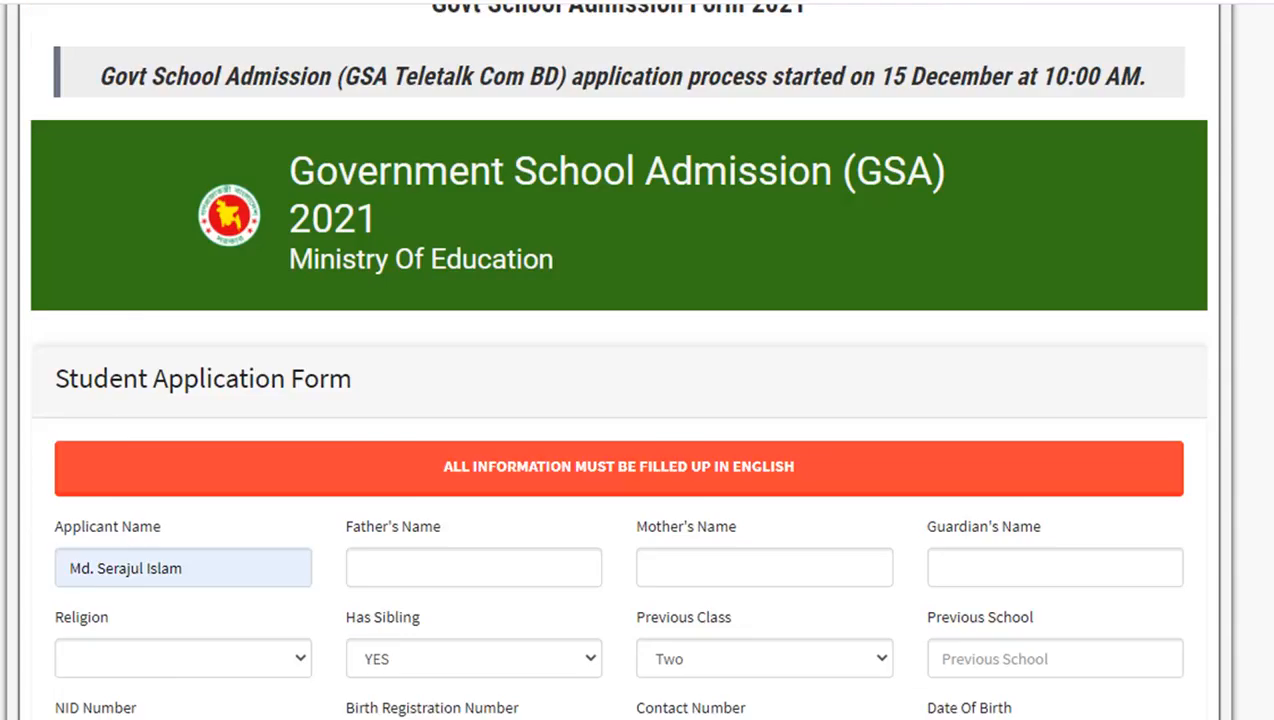
pyautogui.scroll(-6, 930, 590)
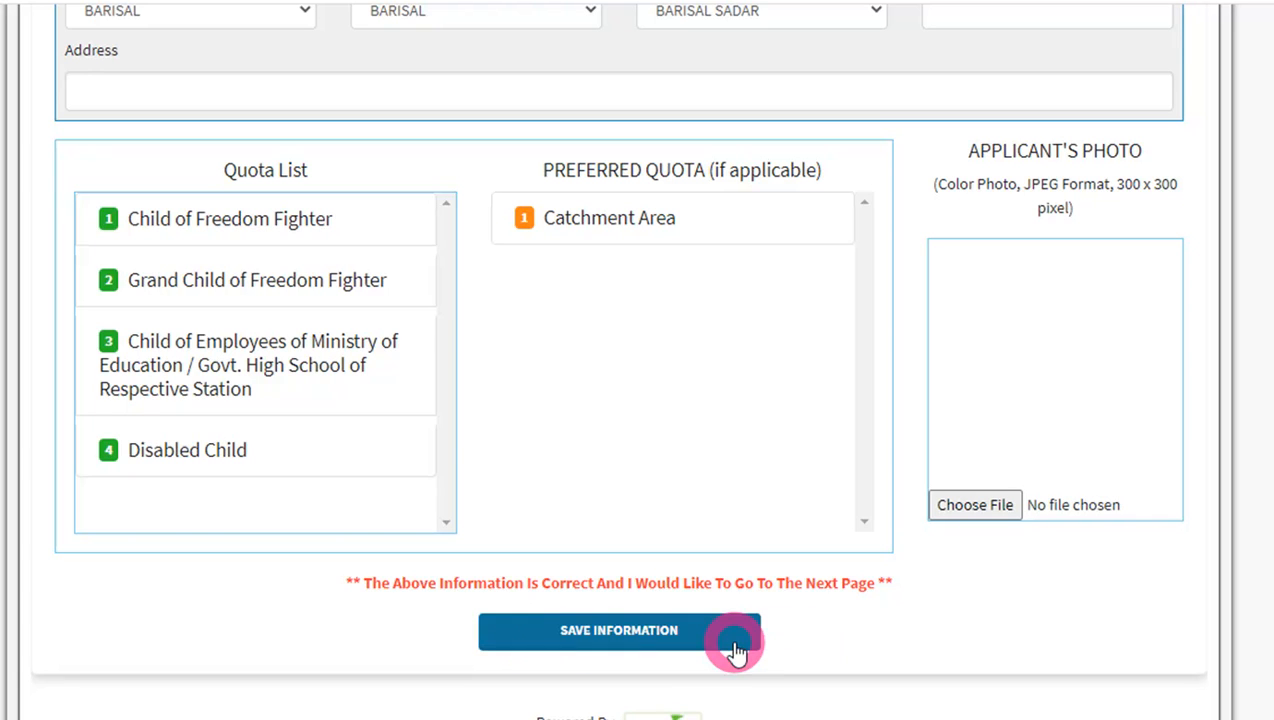
pyautogui.scroll(10, 1251, 495)
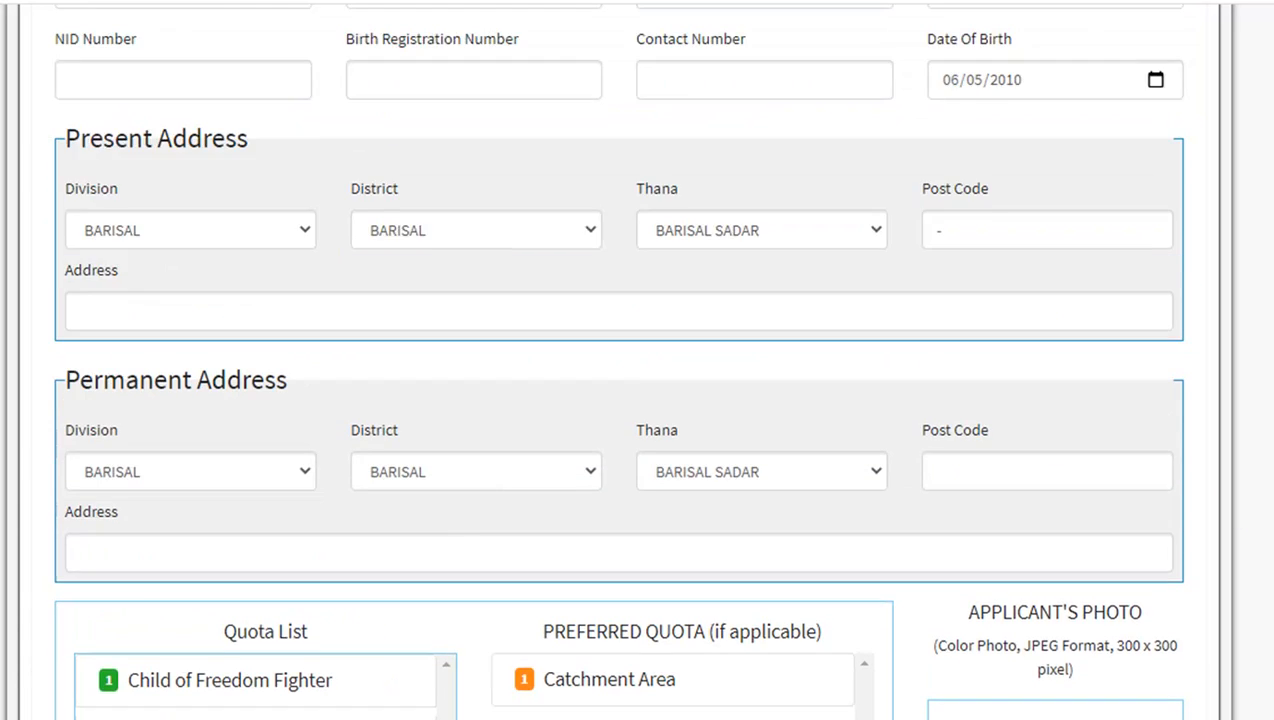
pyautogui.scroll(-10, 616, 378)
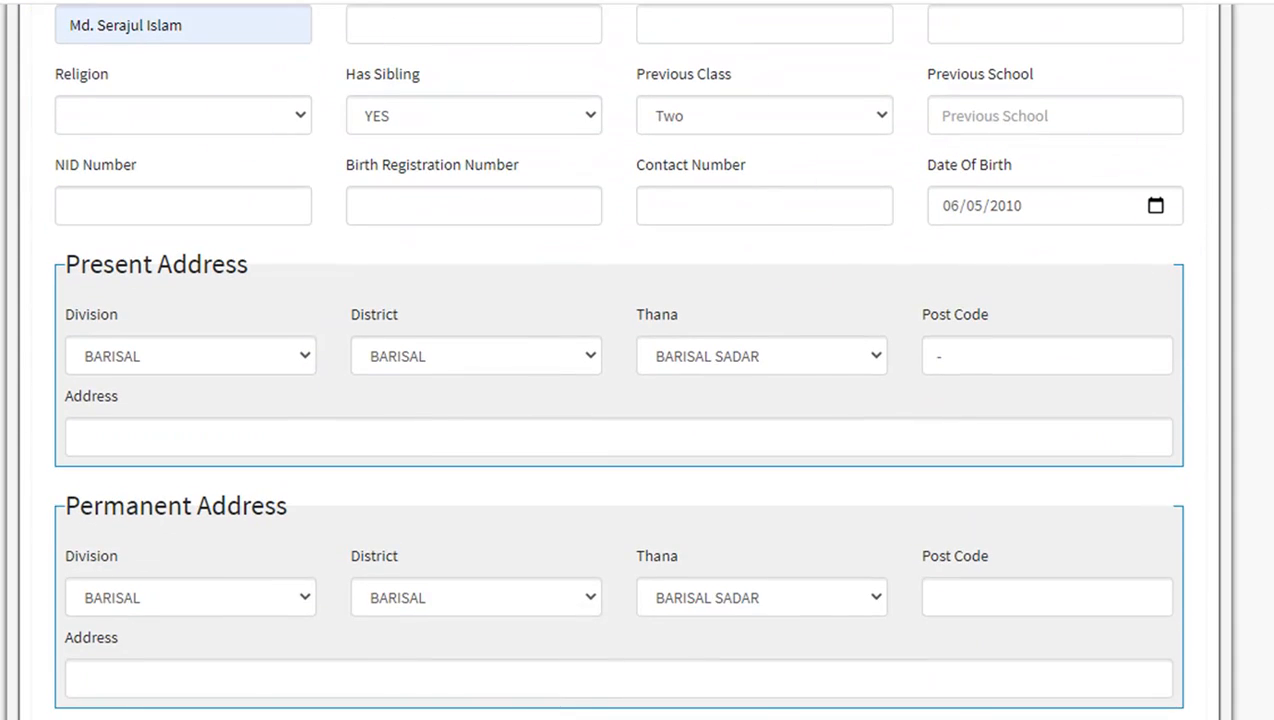
pyautogui.scroll(-11, 618, 362)
pyautogui.scroll(5, 618, 362)
pyautogui.scroll(2, 618, 360)
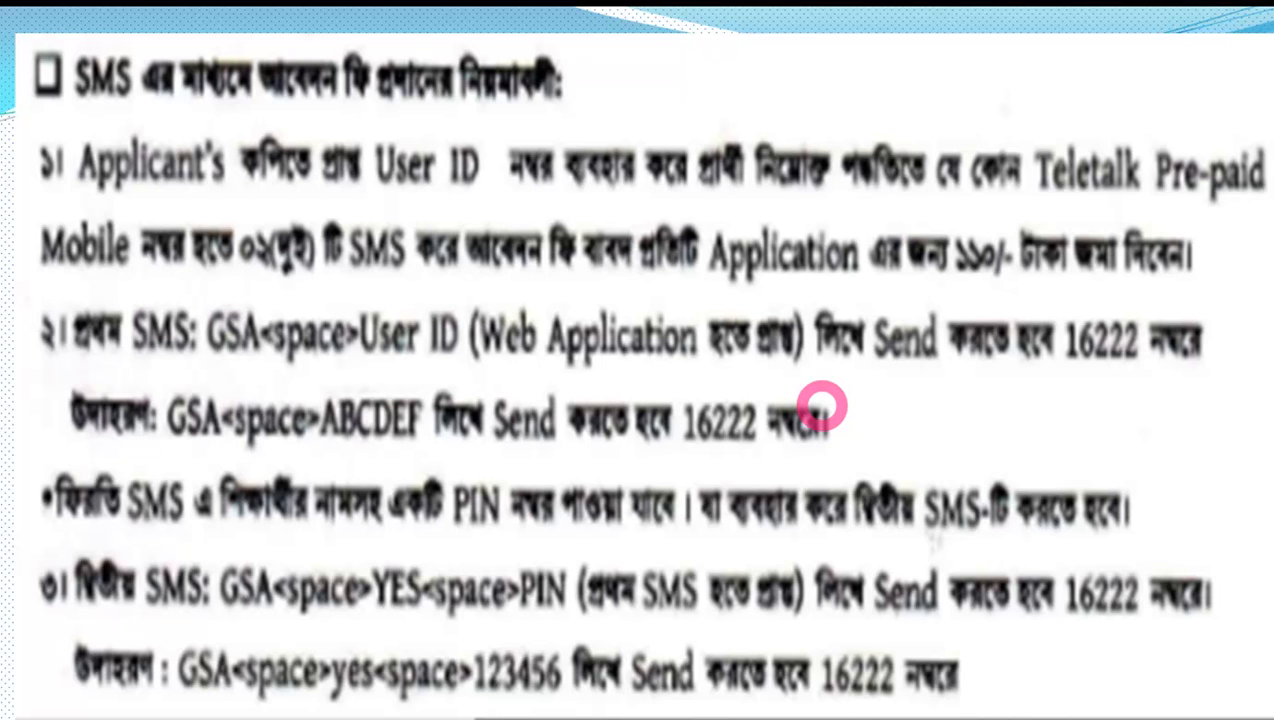
pyautogui.click(822, 405)
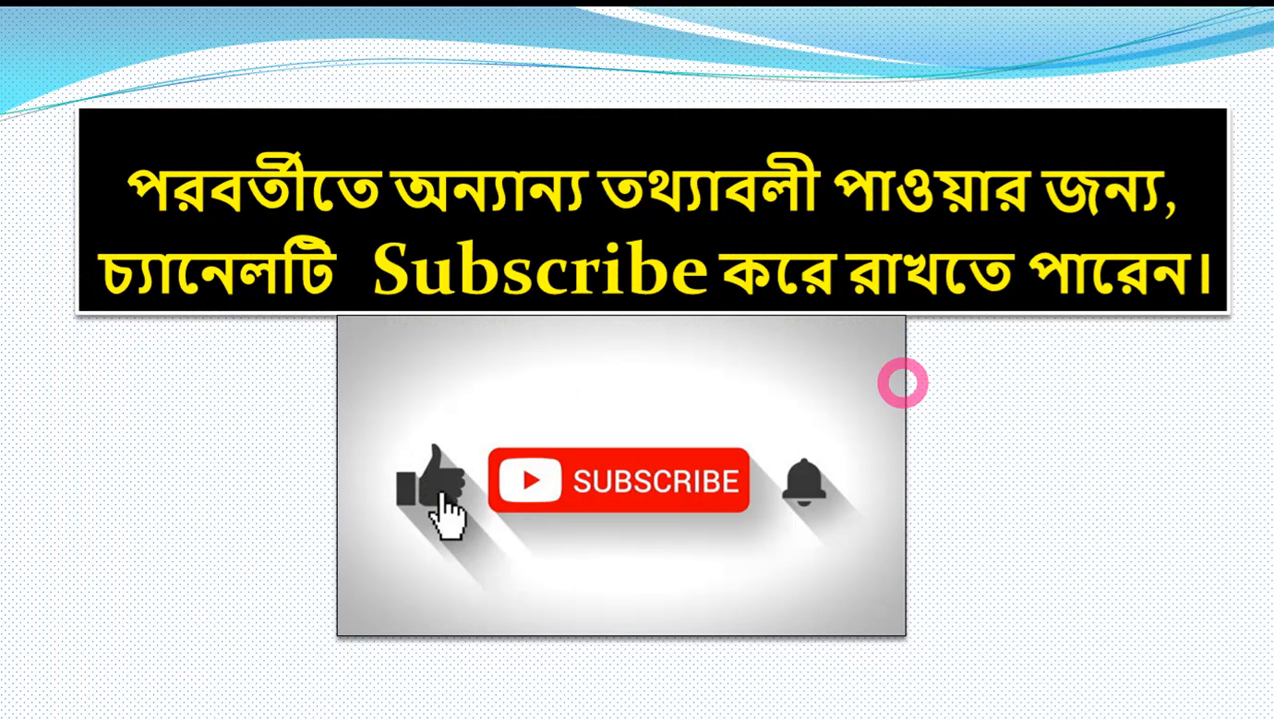